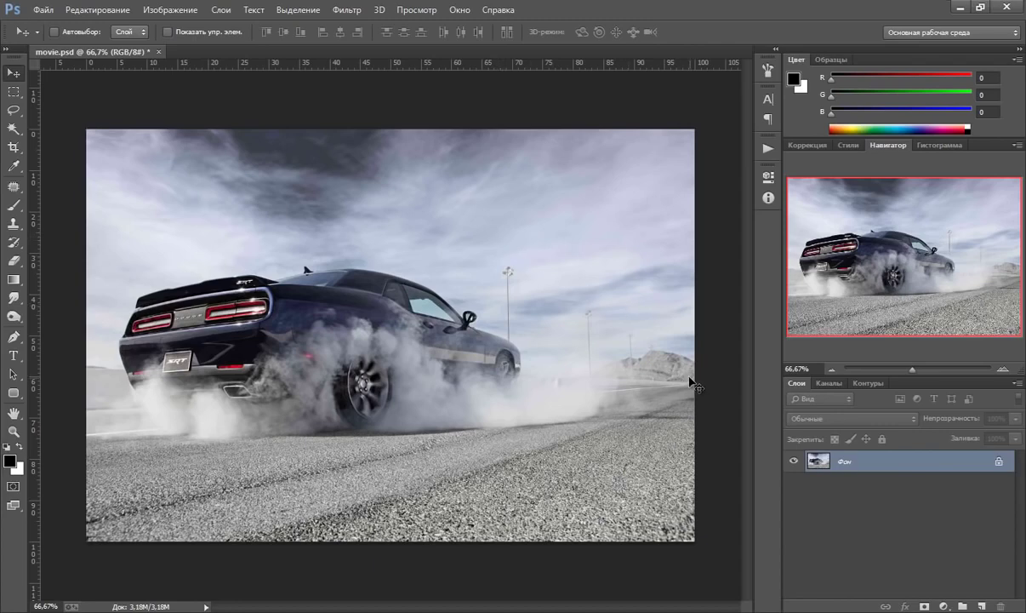
Add a Curves adjustment layer and lift the RGB curve midpoint from 123 to 143
left_click(945, 606)
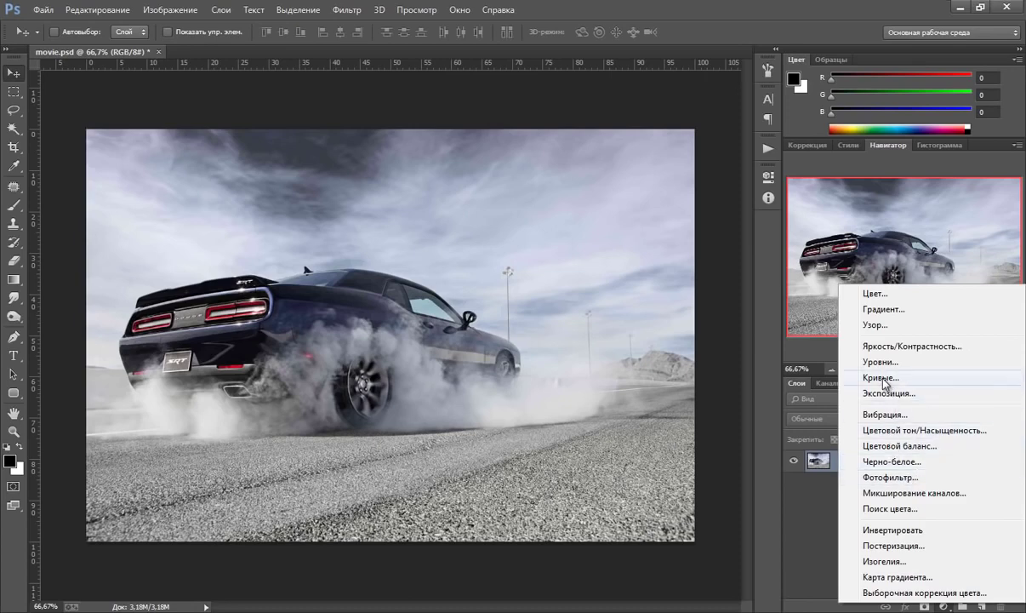
left_click(847, 377)
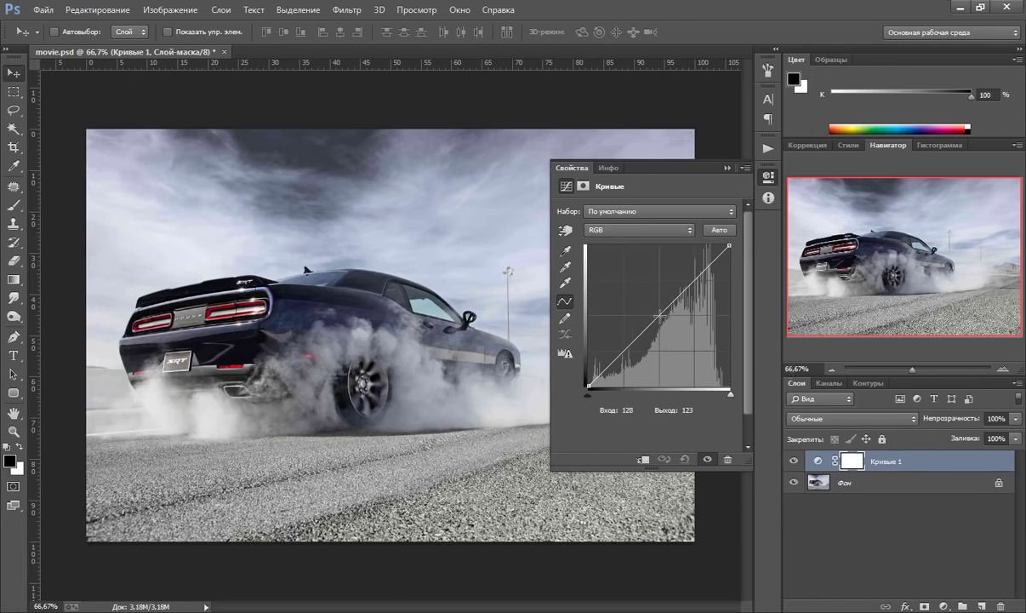
left_click_drag(659, 315, 657, 307)
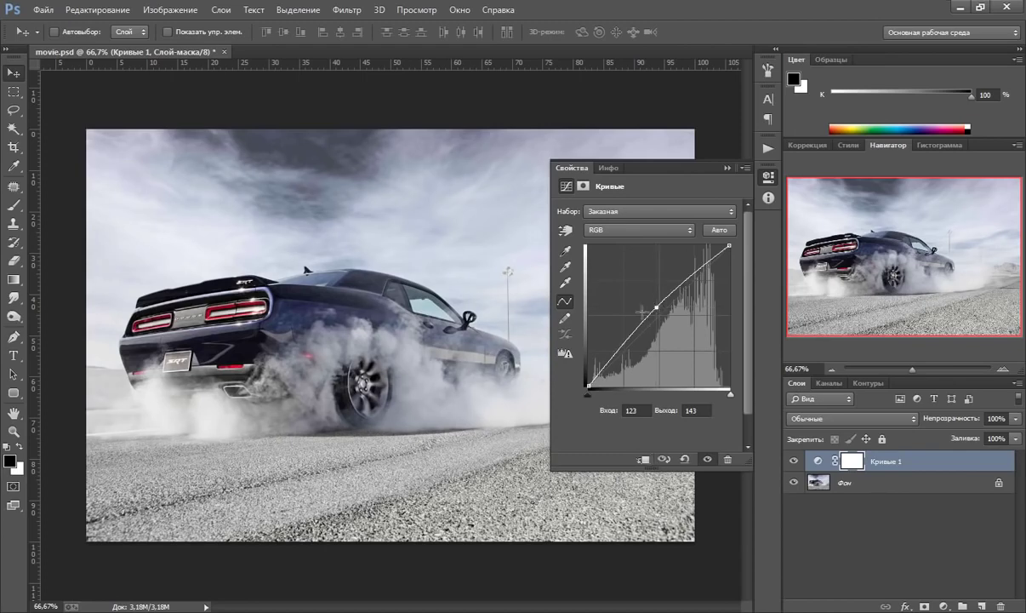
Raise the red channel curve slightly from 126 to 135, then return to RGB
left_click(671, 236)
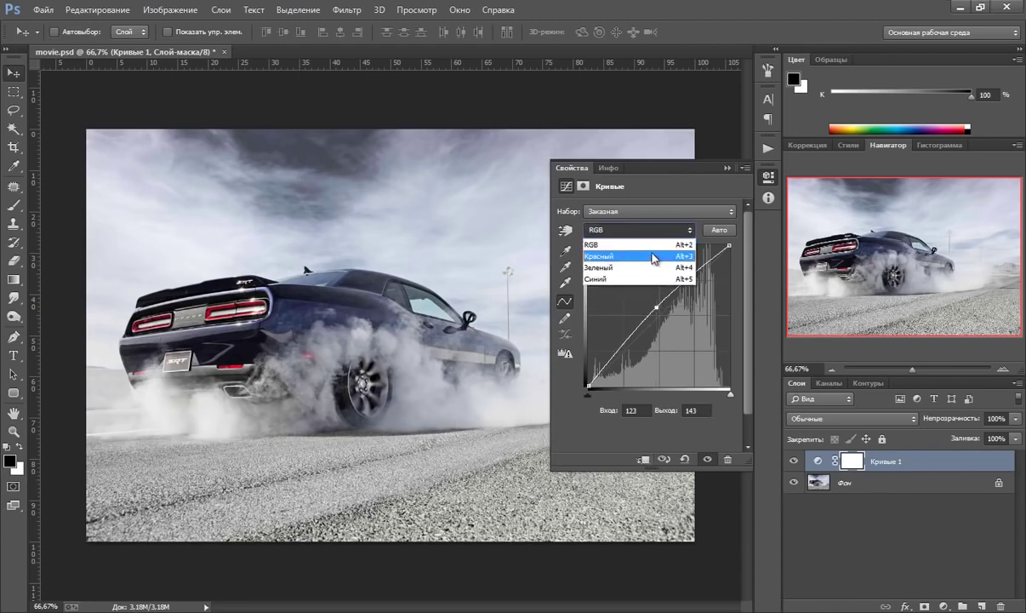
left_click(615, 251)
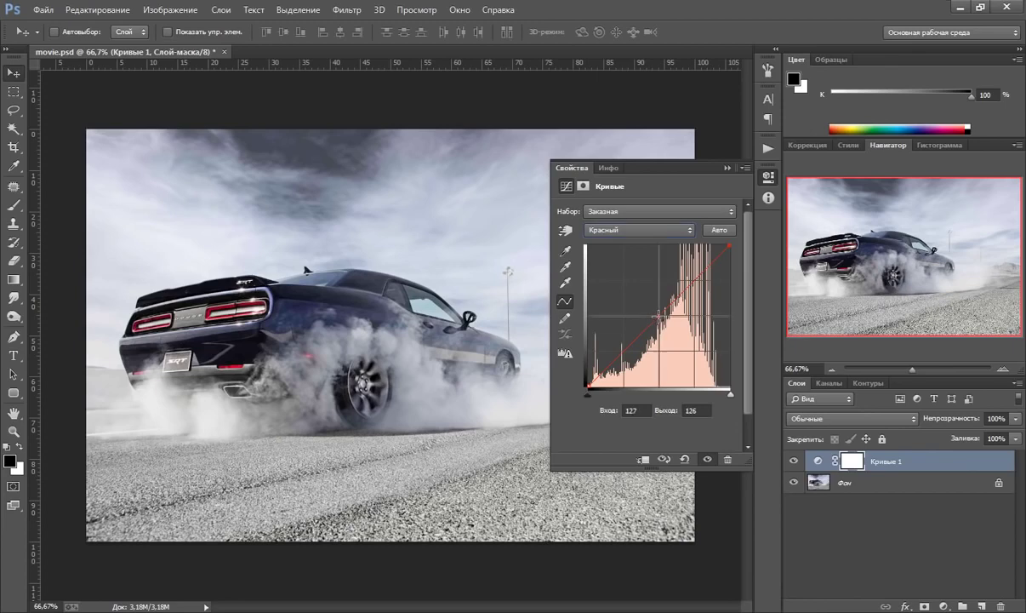
left_click(657, 314)
left_click_drag(657, 313, 658, 312)
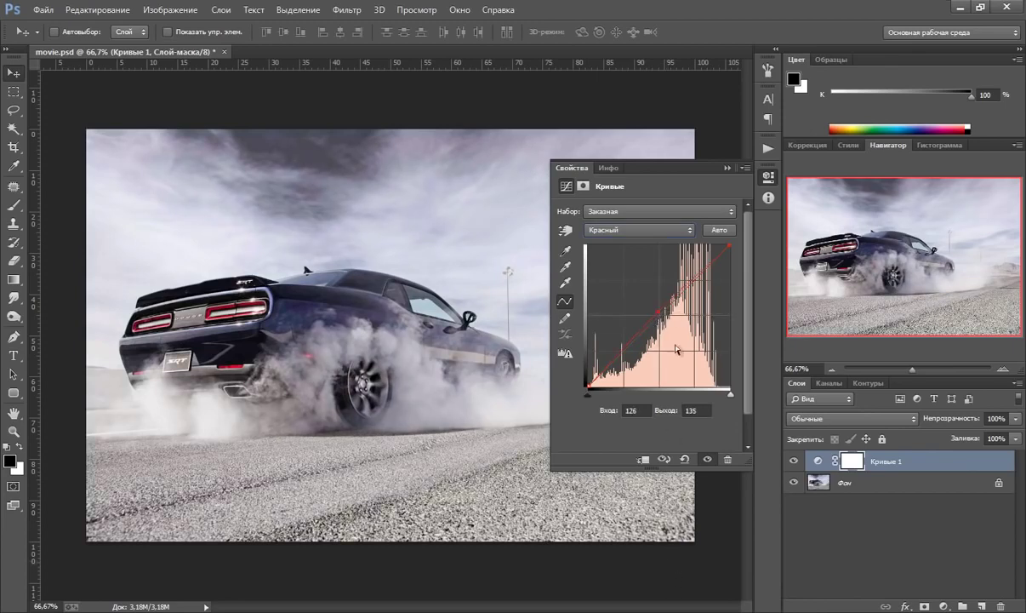
left_click(640, 229)
left_click(623, 238)
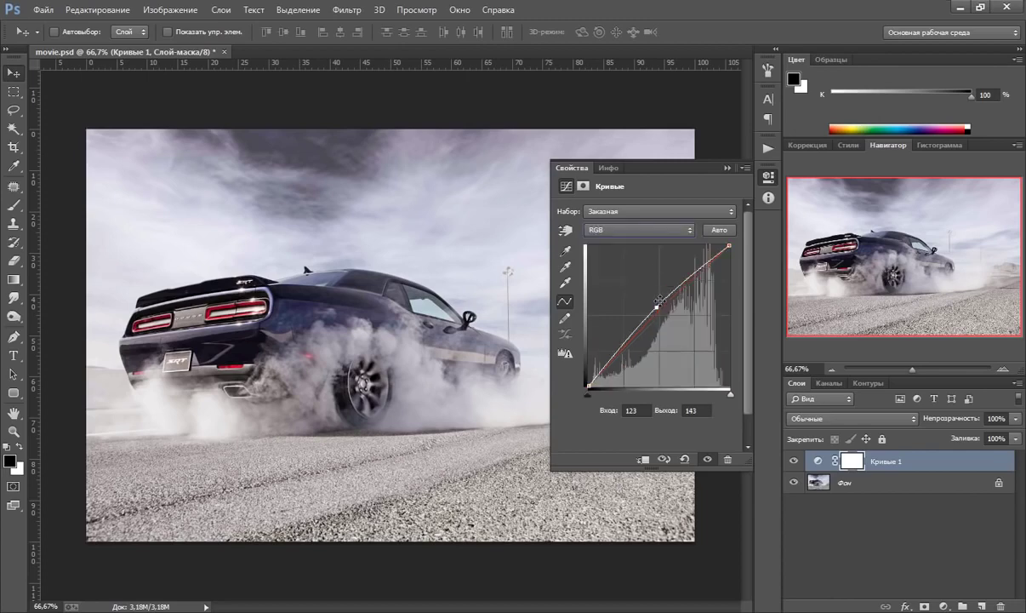
left_click(727, 168)
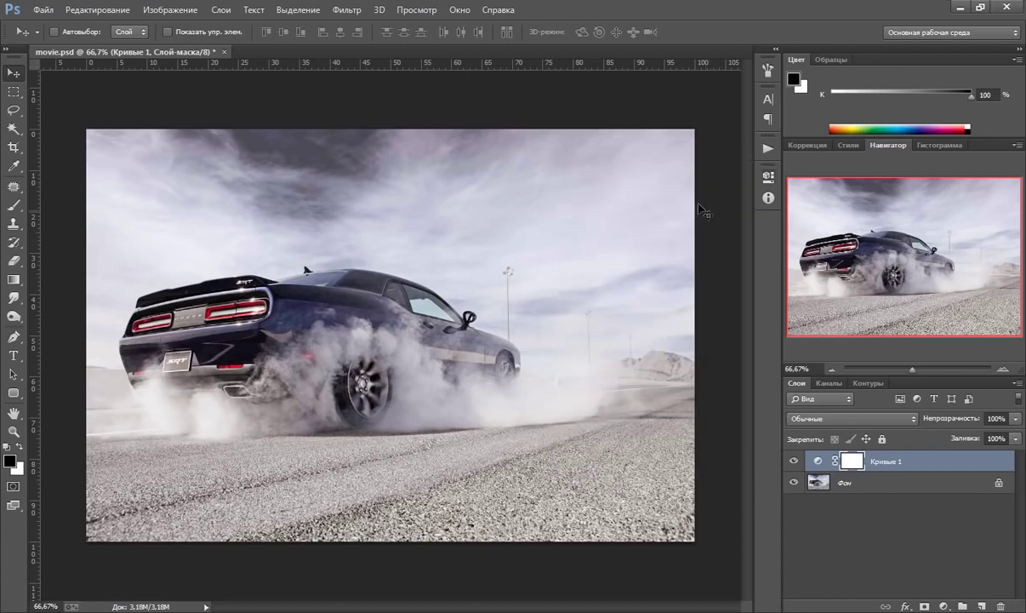
Add a Curves 2 layer with RGB points lifted 132→146 and 187→203
left_click(942, 606)
left_click(885, 374)
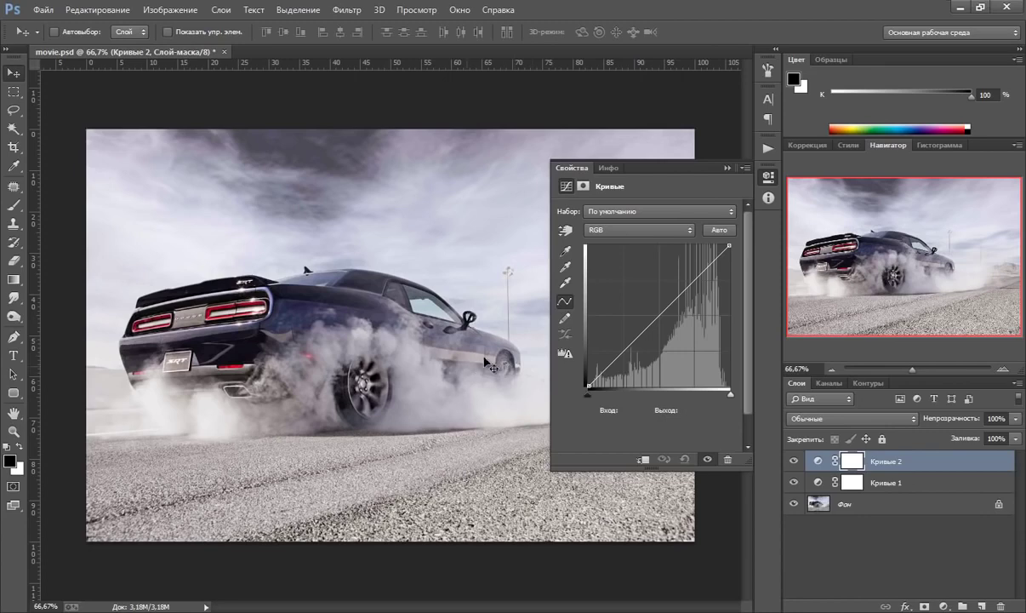
left_click(663, 311)
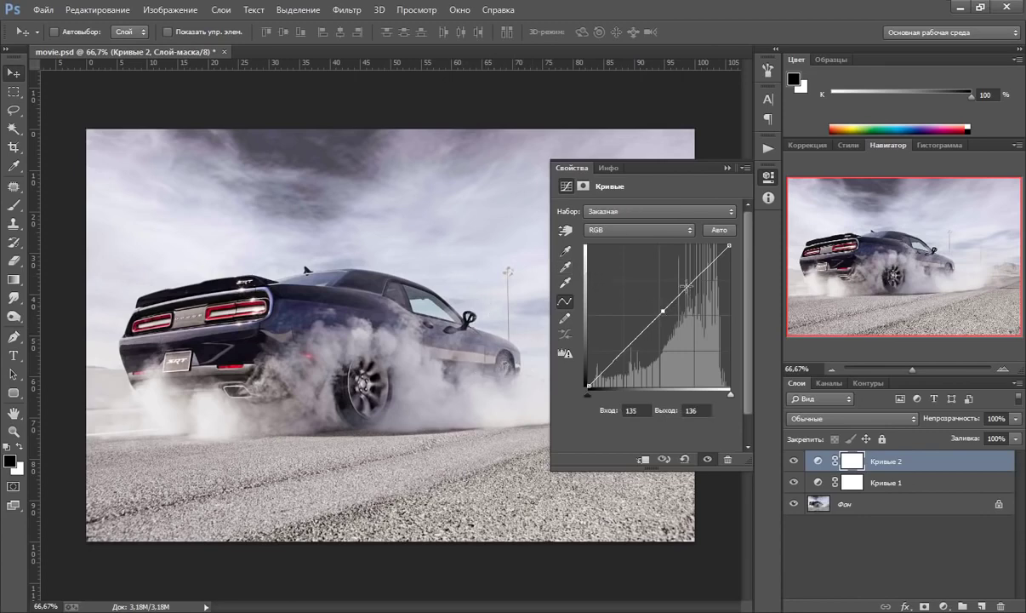
left_click_drag(686, 287, 663, 308)
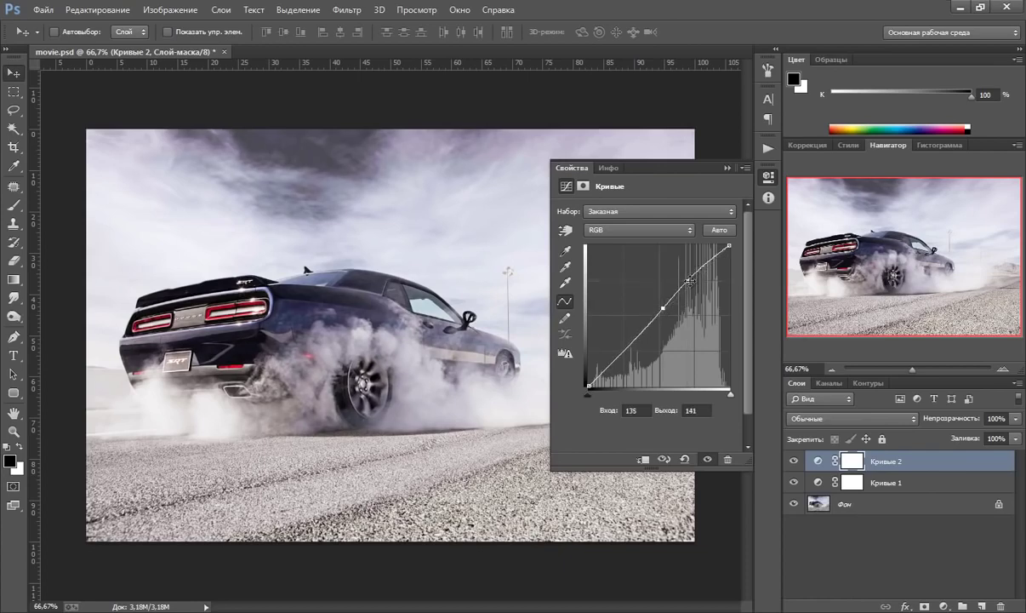
left_click_drag(689, 281, 691, 274)
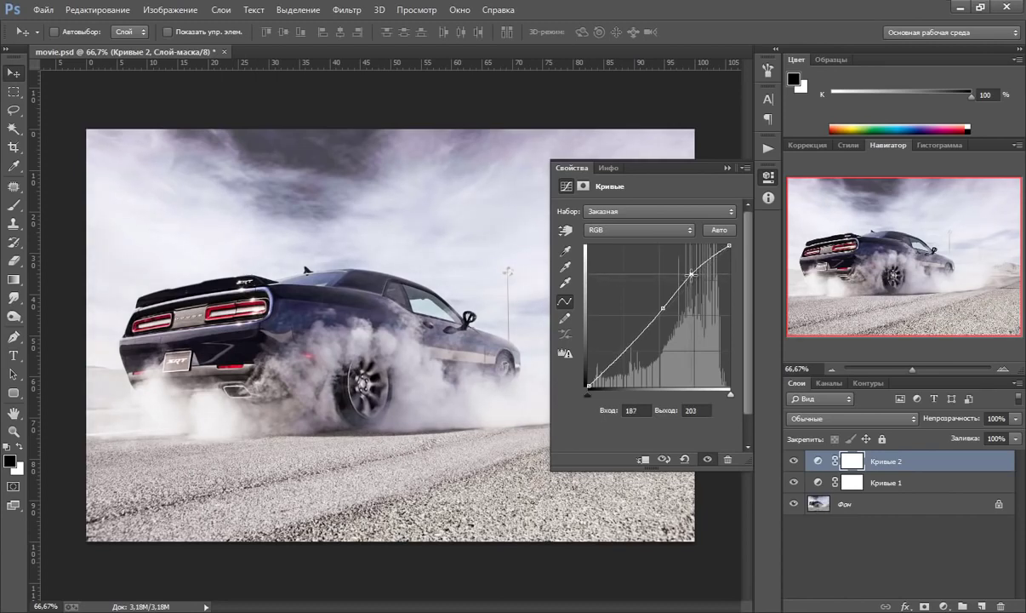
left_click_drag(663, 307, 662, 304)
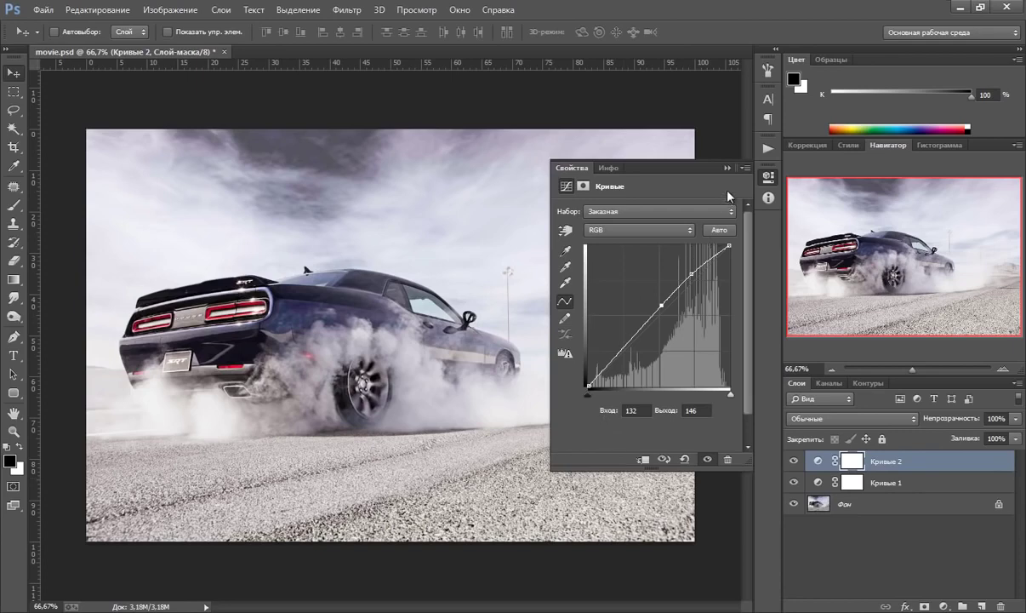
left_click(728, 168)
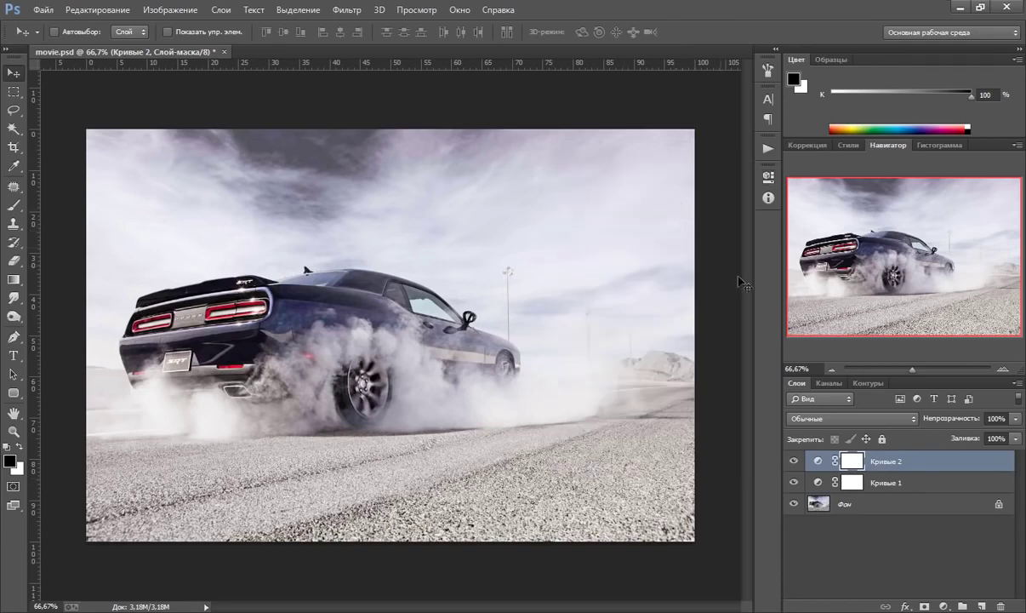
Toggle Curves 1 and Curves 2 visibility to compare the photo with and without them
left_click(796, 481)
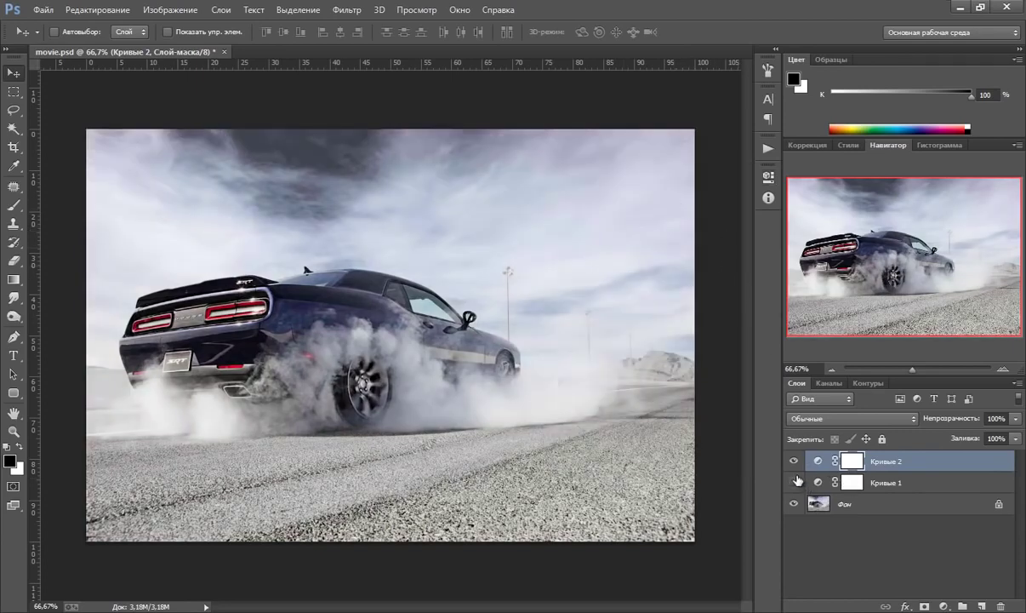
left_click(797, 482)
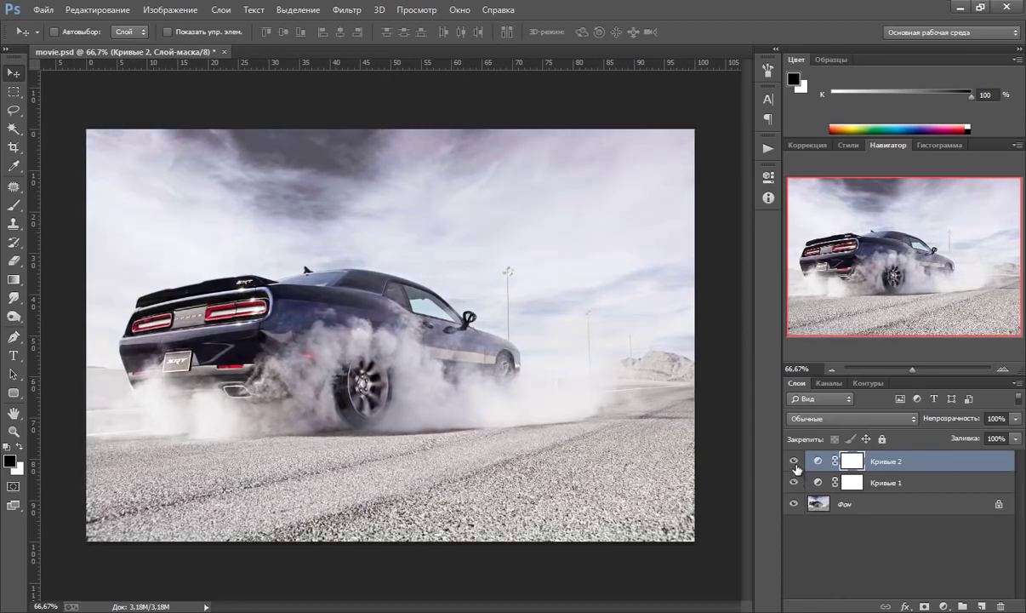
left_click(795, 461)
left_click(795, 462)
left_click(795, 462)
Lower the Curves 1 layer's opacity to 70% to soften its brightening
left_click(818, 482)
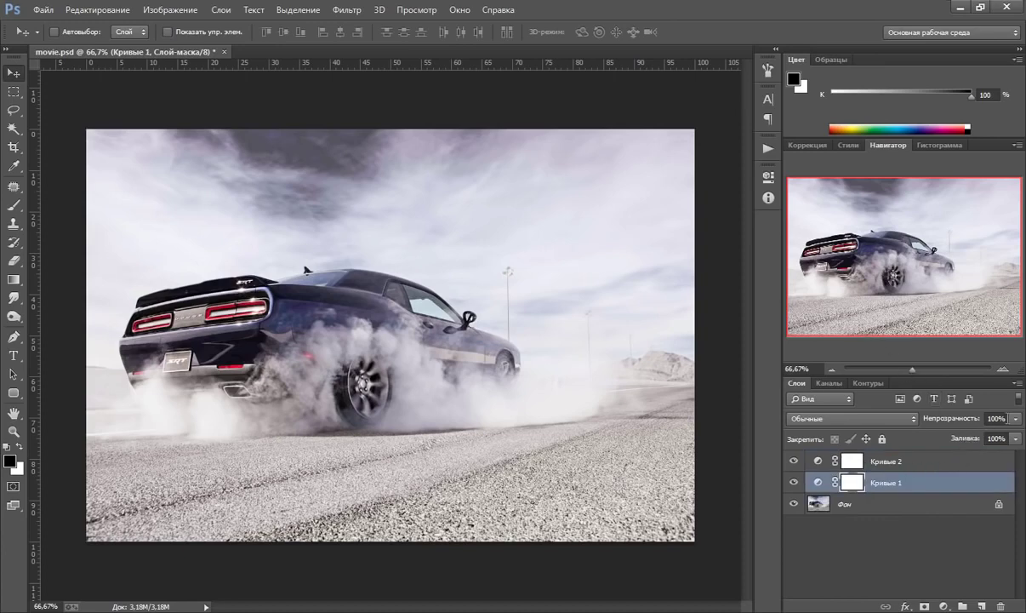
left_click_drag(1016, 419, 1002, 438)
left_click(794, 483)
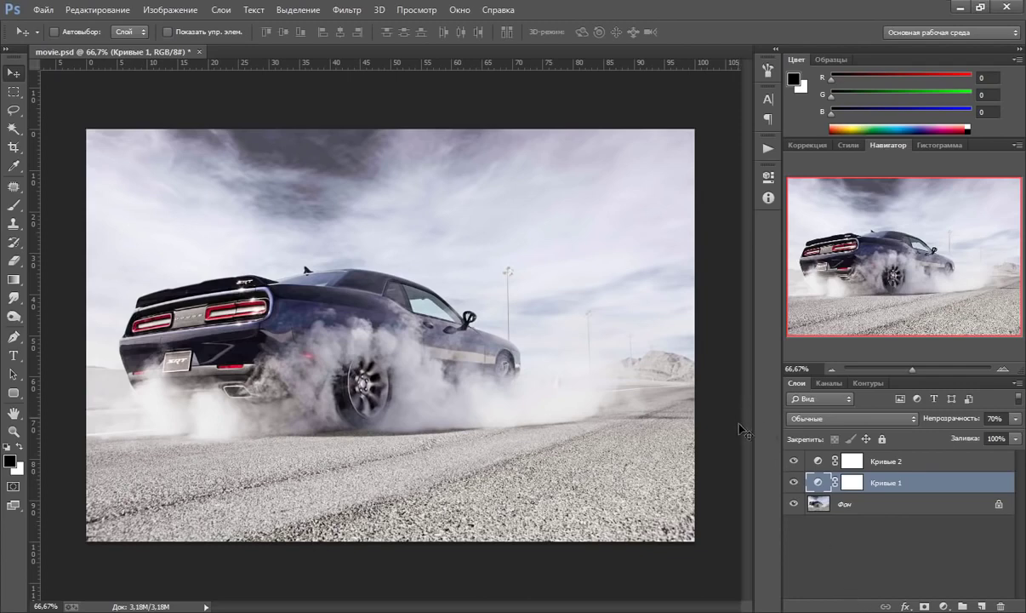
left_click(852, 461)
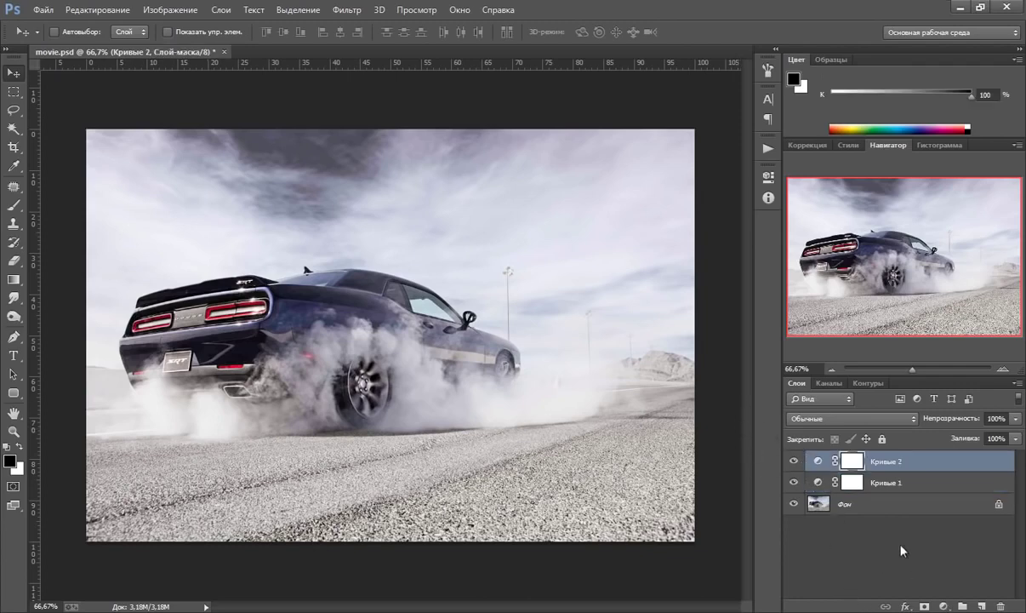
Add a solid colour fill layer in green #71ca60 on top of the stack
left_click(943, 606)
left_click(851, 293)
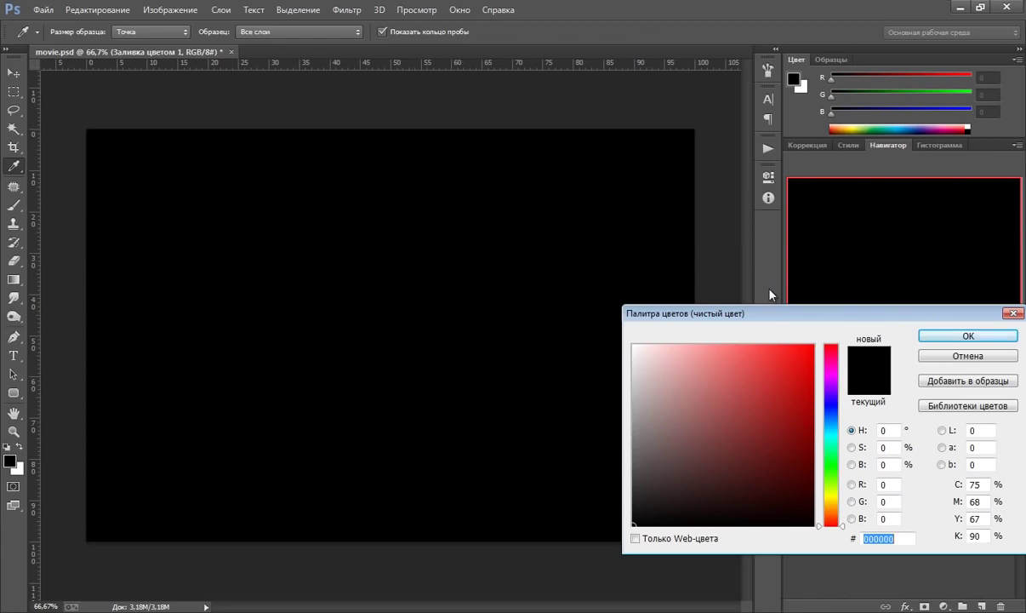
type("71")
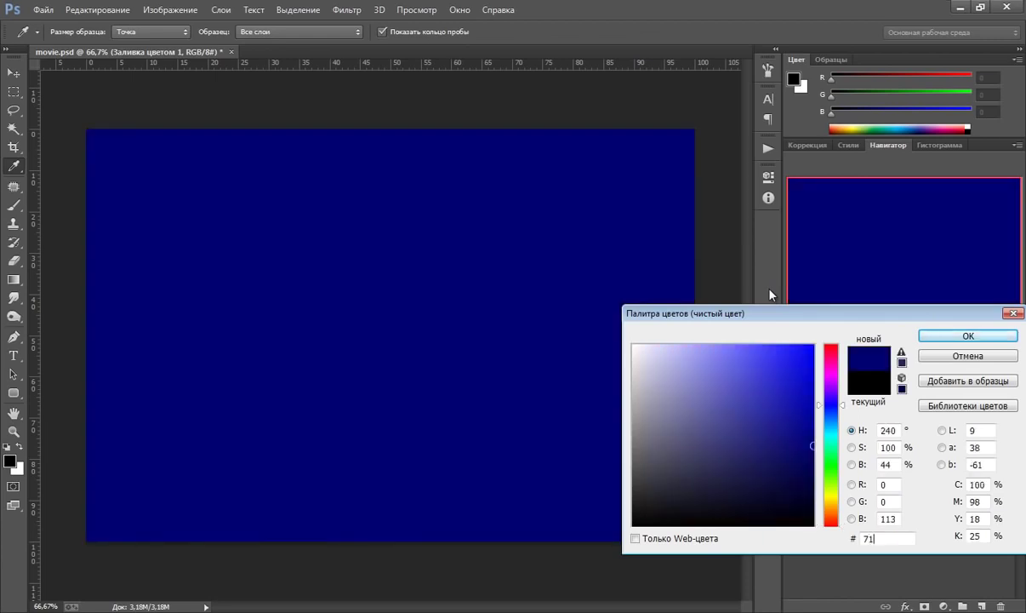
type("ca6")
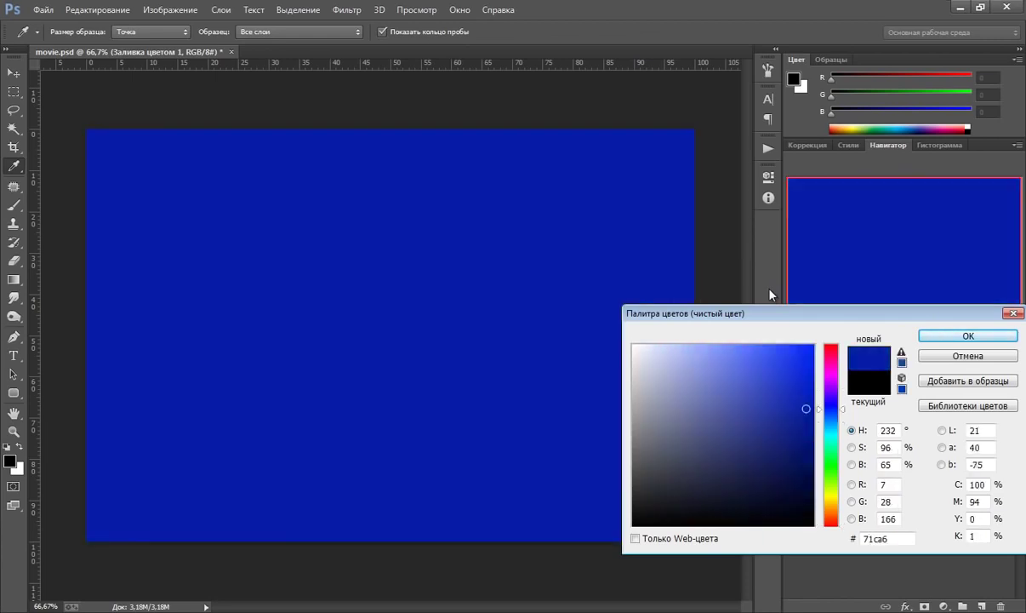
type("0")
left_click_drag(782, 313, 763, 285)
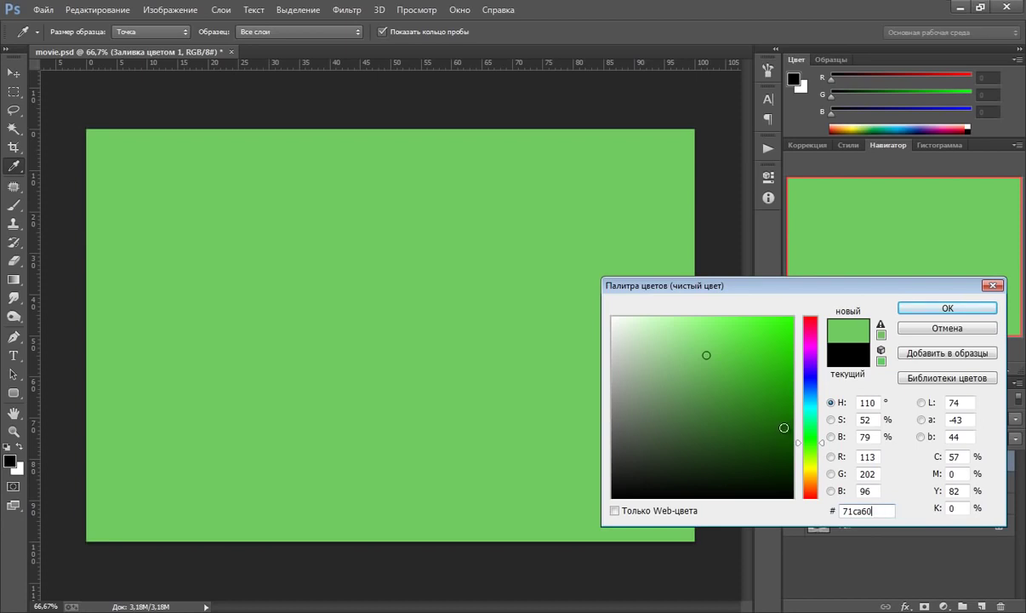
left_click(921, 317)
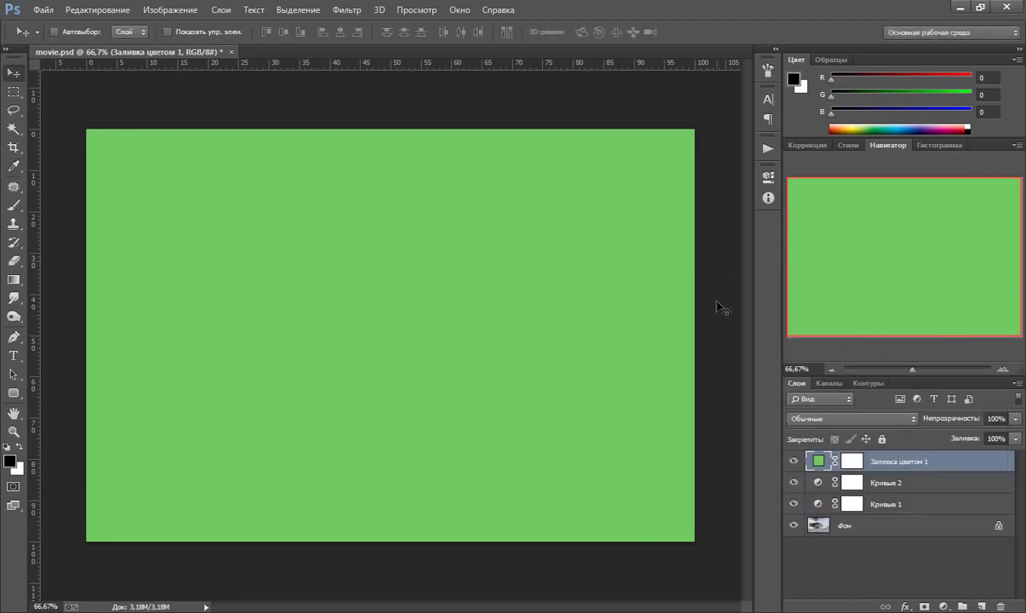
Set the green fill to Overlay (Перекрытие) blending at 50% opacity
left_click(813, 420)
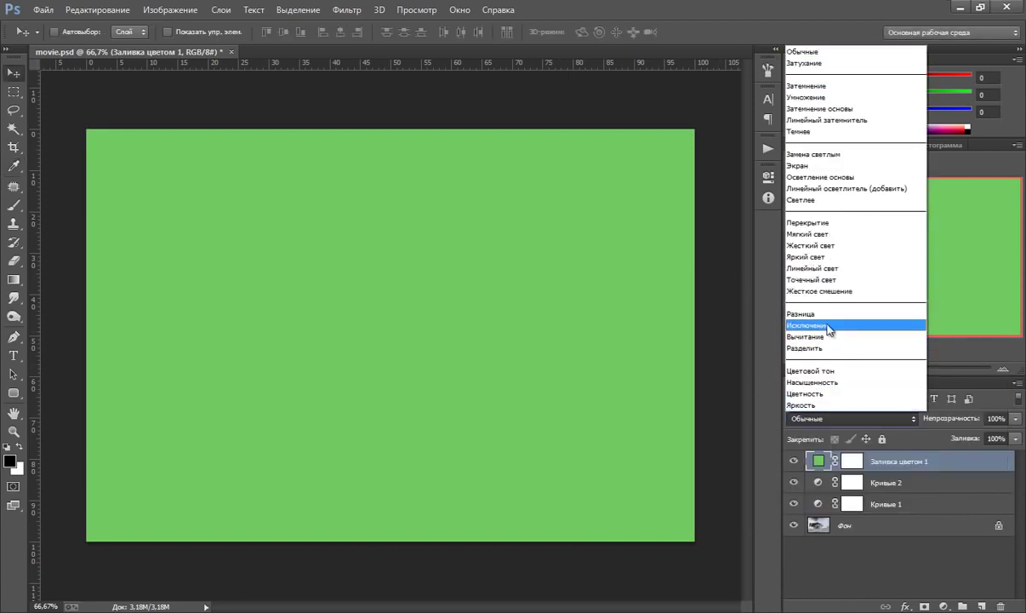
left_click(822, 223)
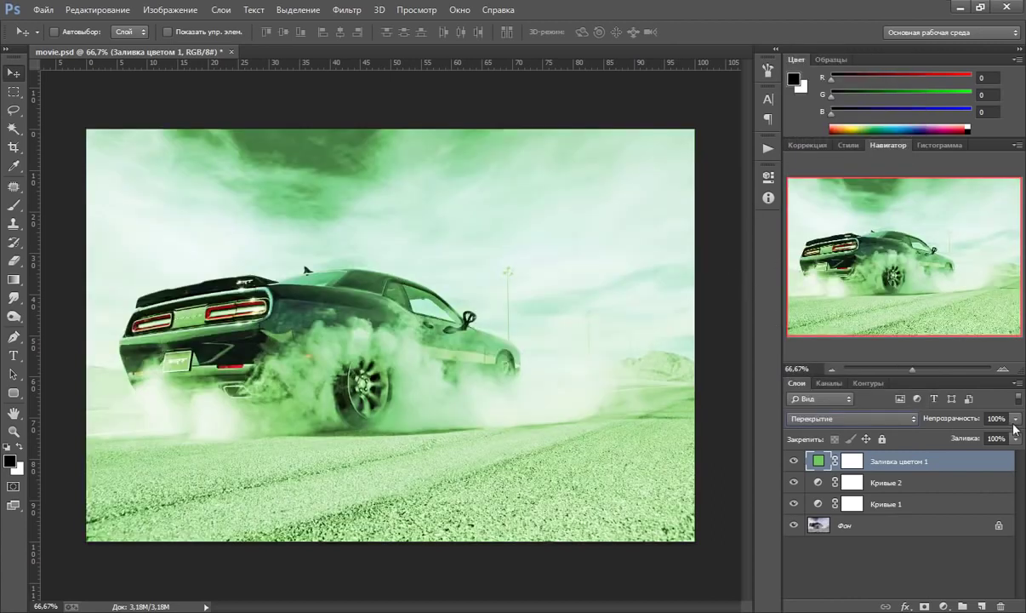
mouse_move(1015, 418)
left_mouse_down()
mouse_move(999, 438)
mouse_move(979, 431)
left_mouse_up()
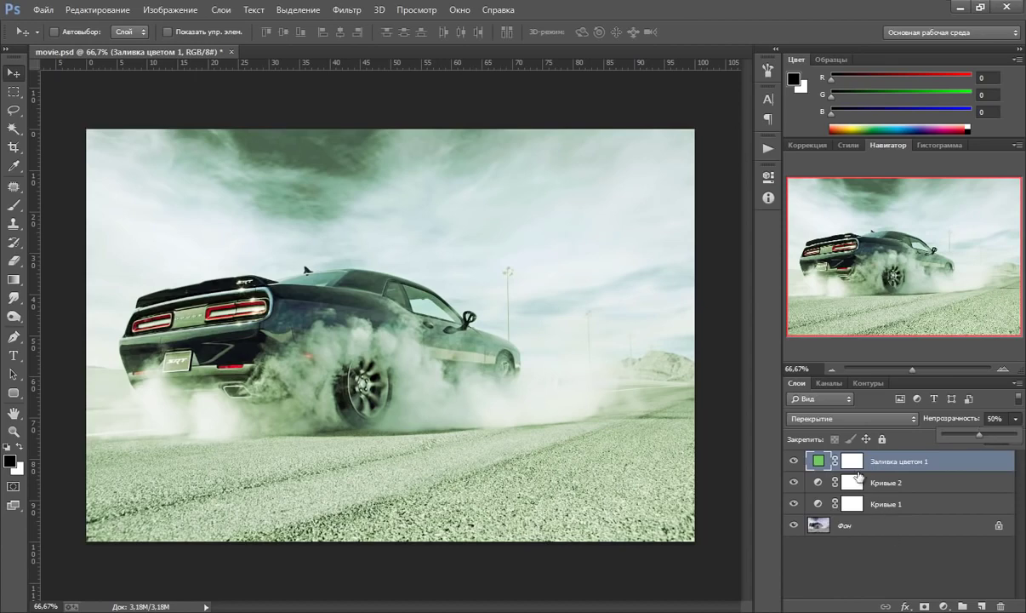
left_click(751, 438)
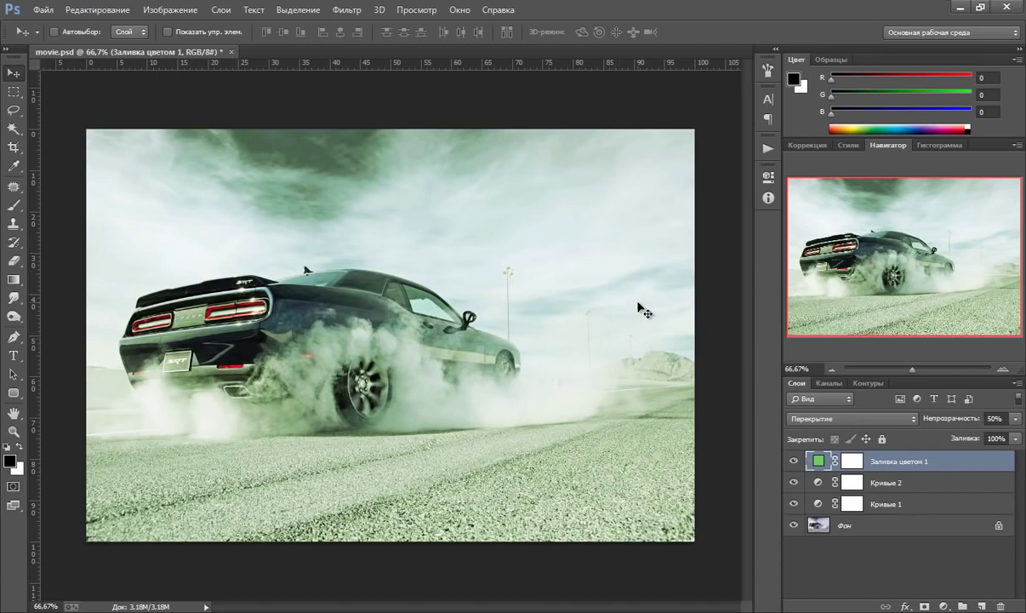
Add a brownish #946f66 solid colour fill layer
left_click(943, 606)
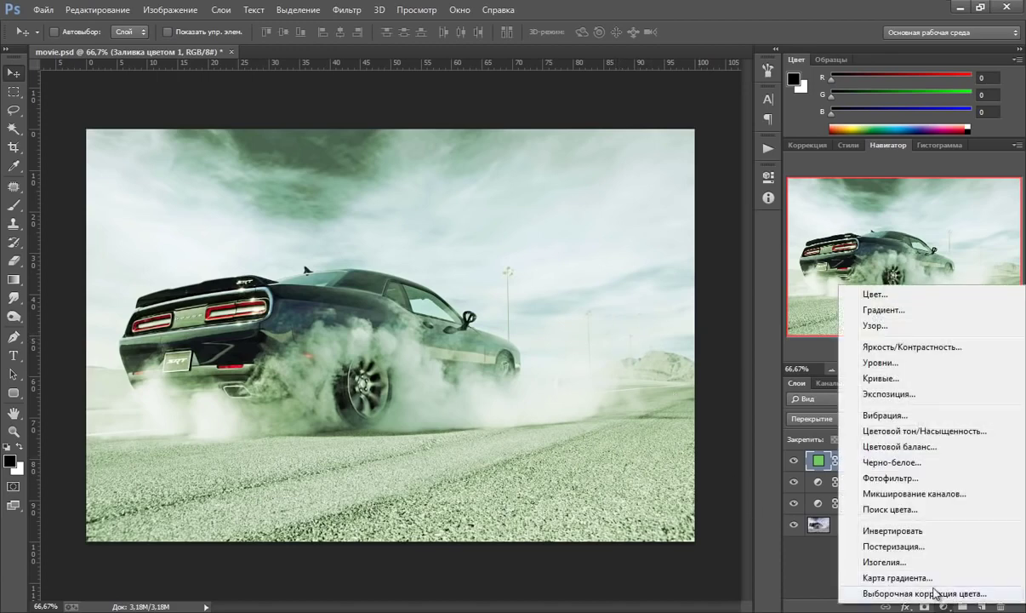
left_click(860, 294)
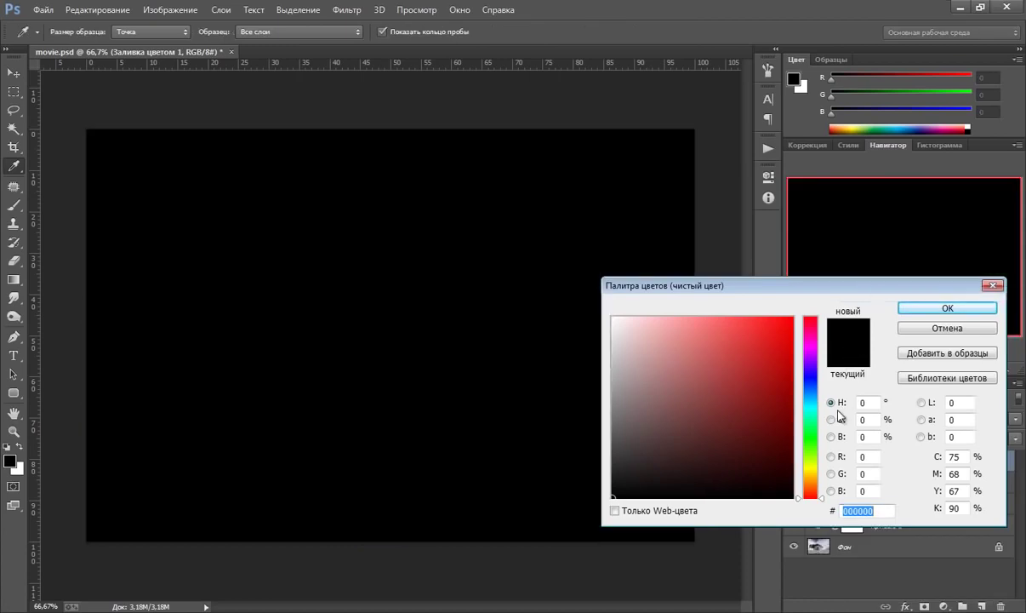
type("9")
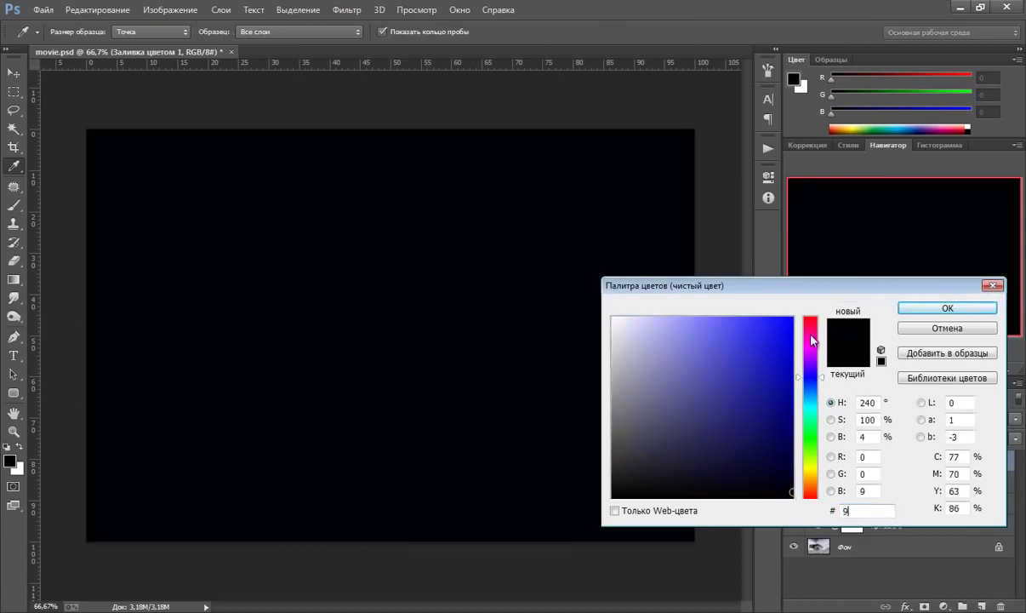
type("46")
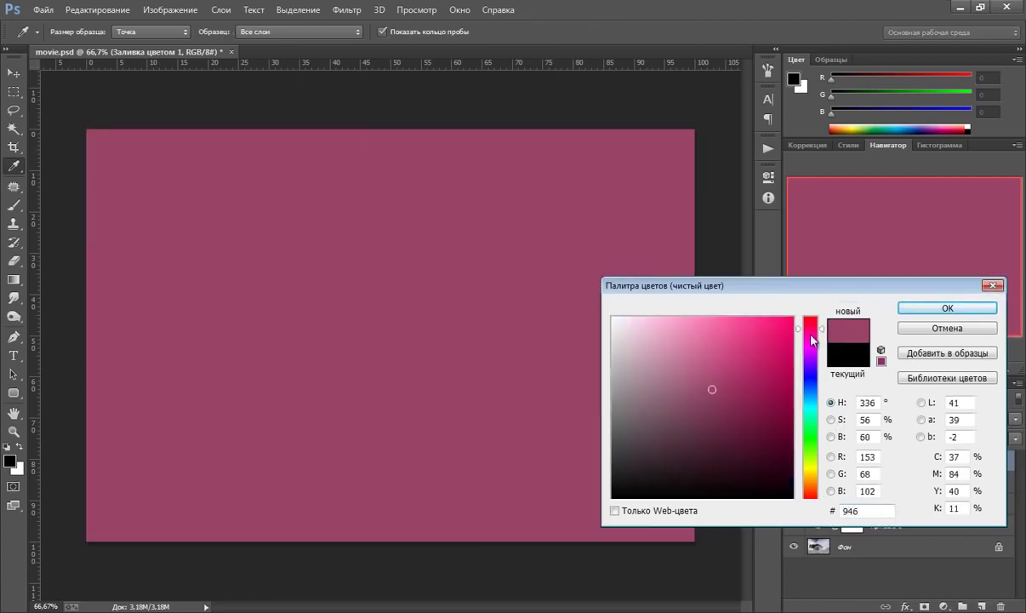
type("f66")
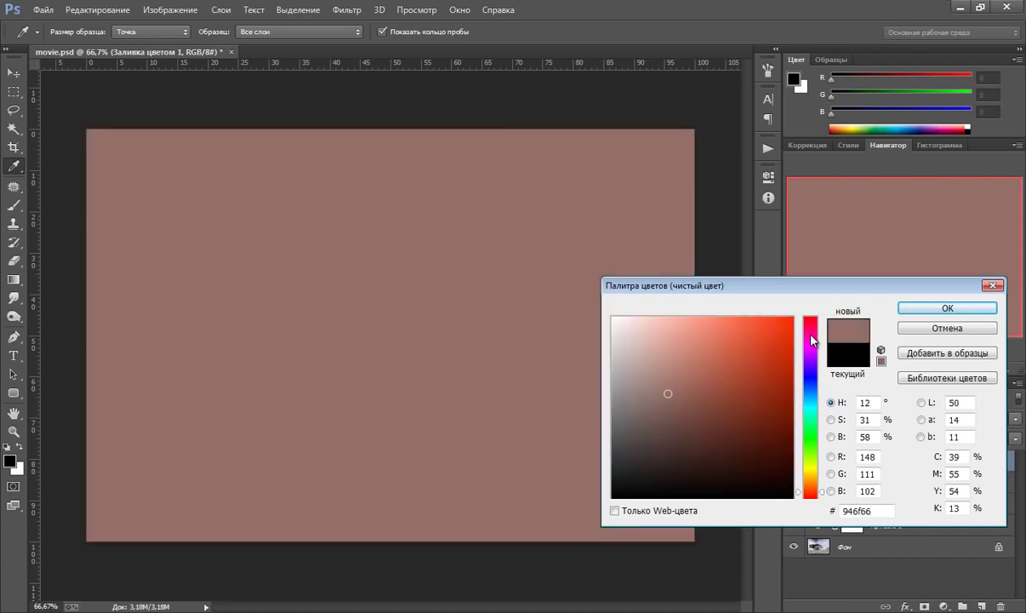
key("Return")
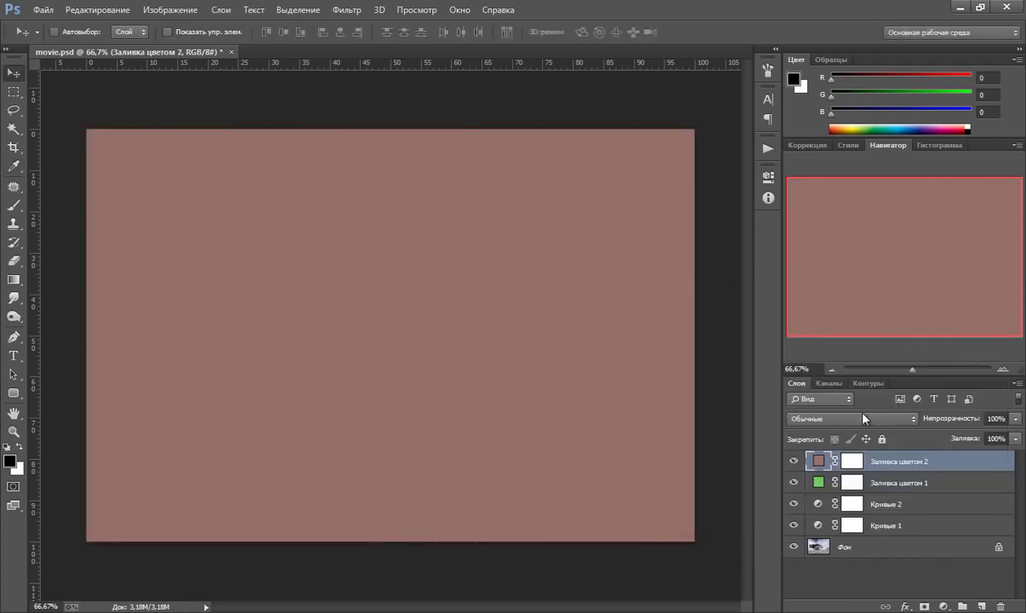
Blend the brown fill as Hue (Цветовой тон) at 50% opacity, toggling it to compare
left_click(864, 417)
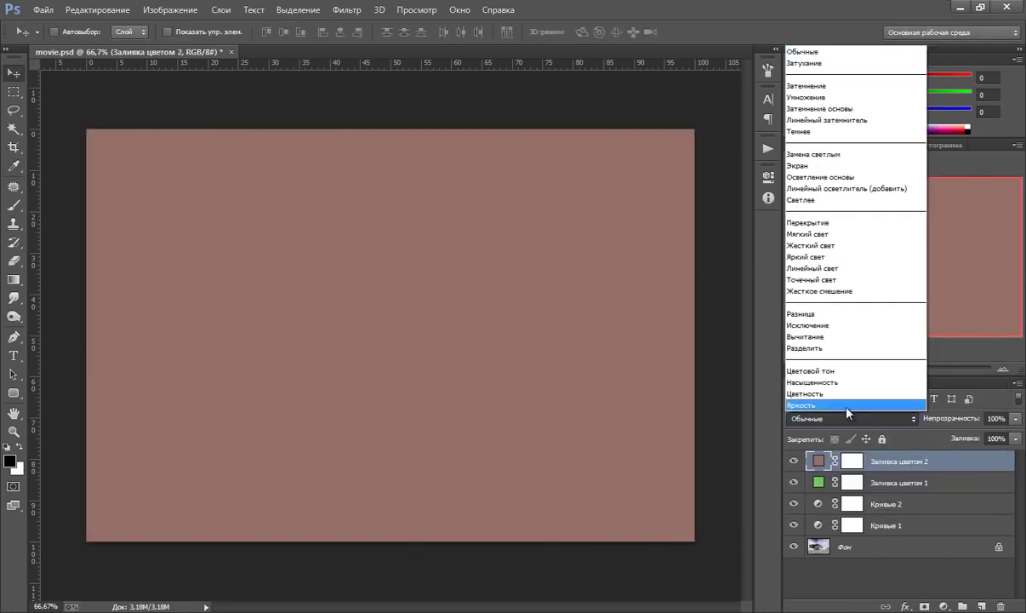
left_click(817, 371)
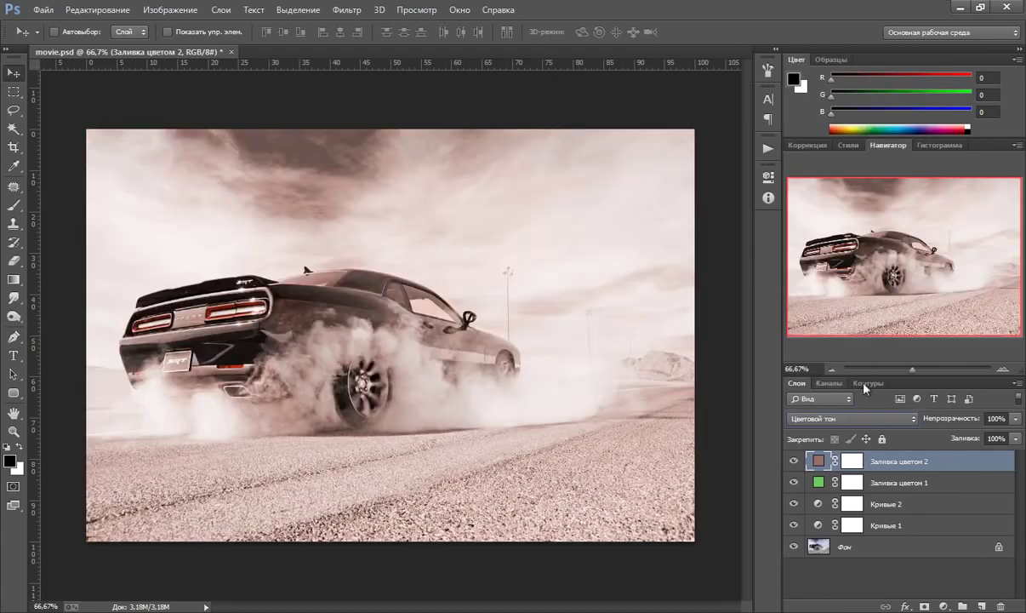
left_click(1016, 418)
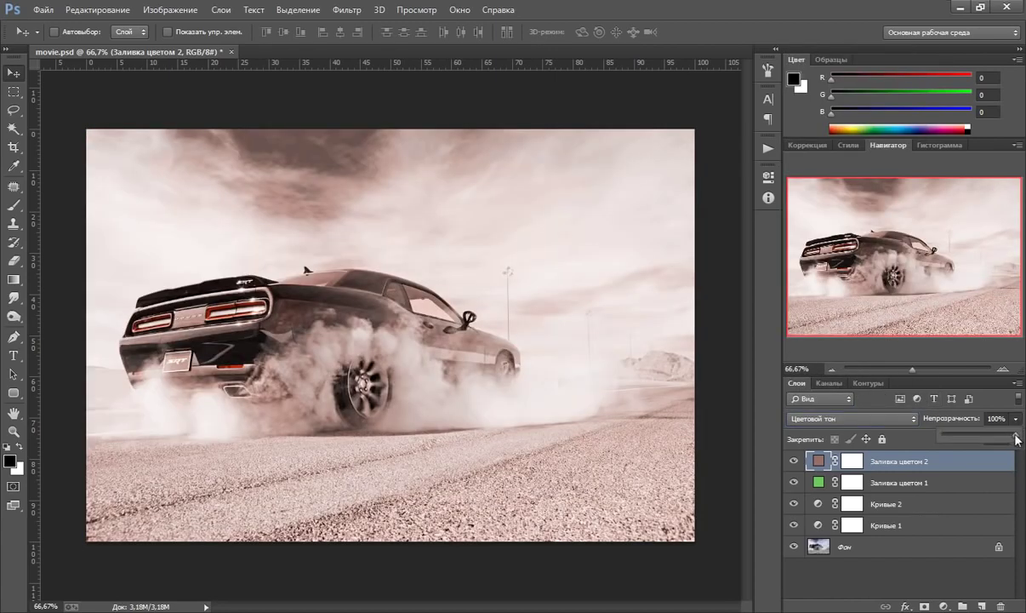
left_click_drag(1017, 435, 998, 434)
left_click_drag(981, 436, 983, 435)
left_click_drag(981, 438, 983, 439)
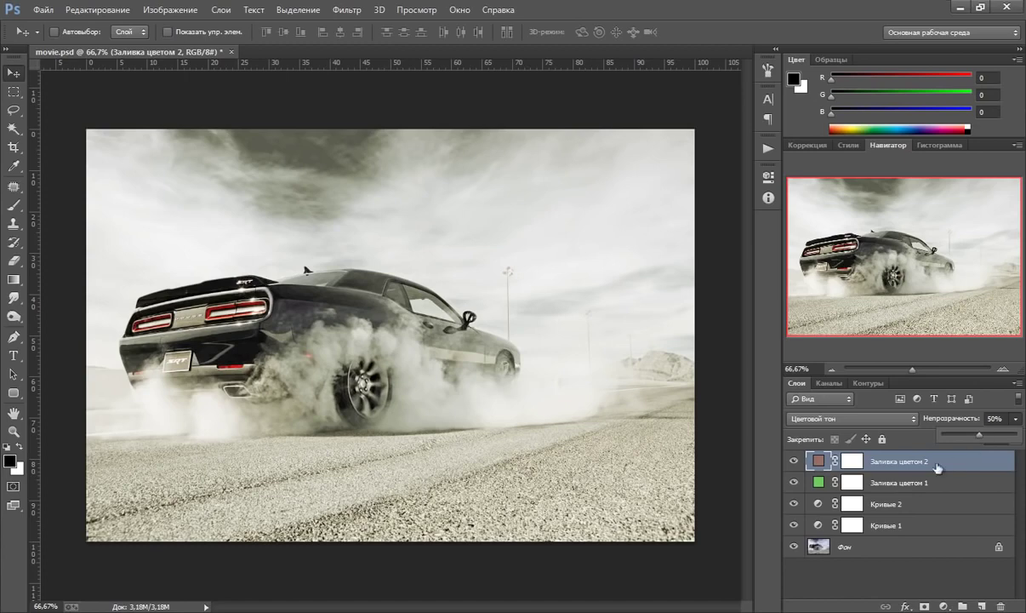
left_click(799, 461)
left_click(795, 462)
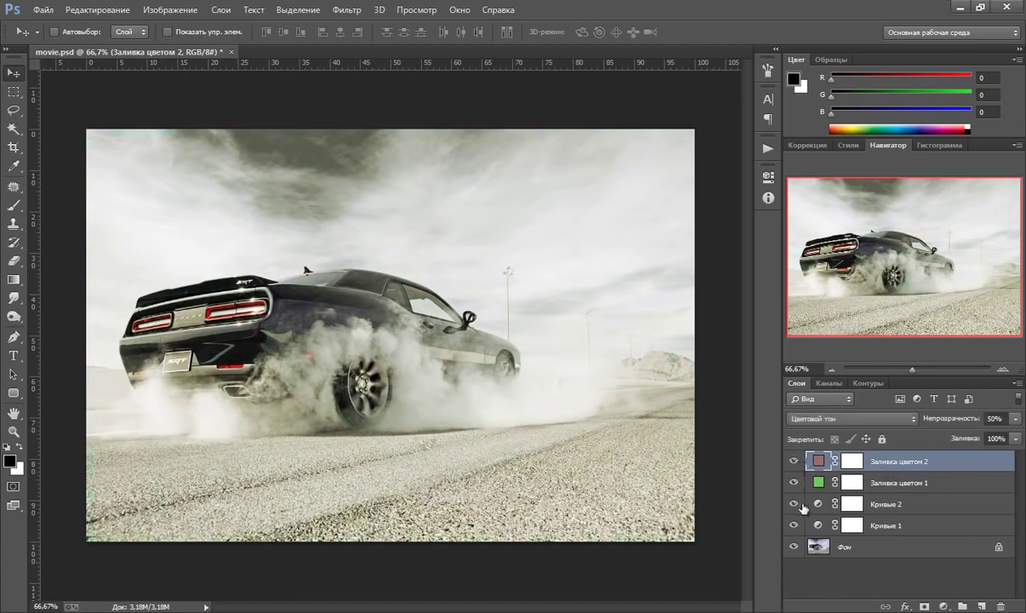
left_click(794, 461)
left_click(794, 462)
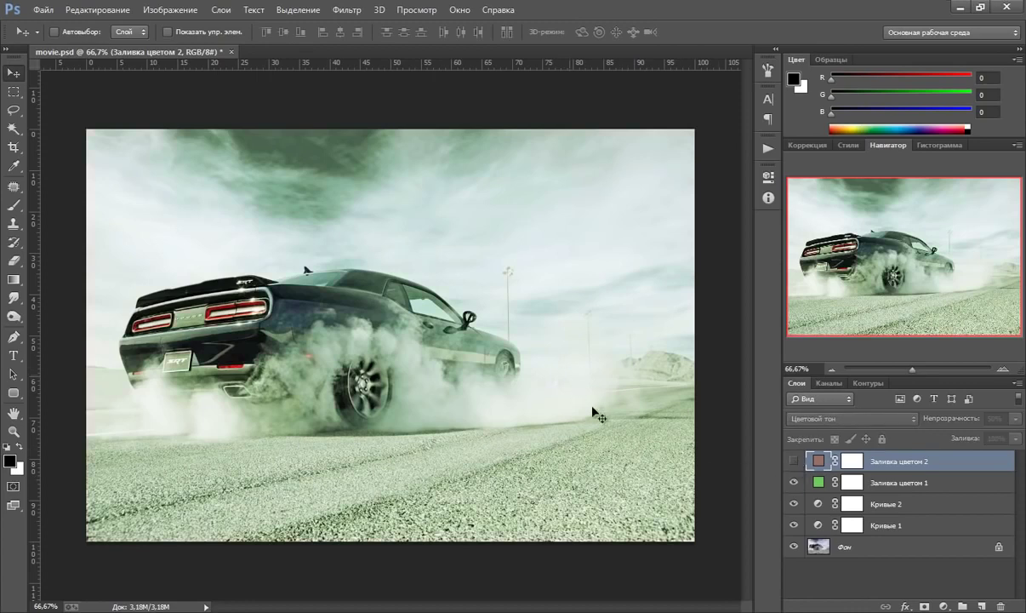
left_click(792, 462)
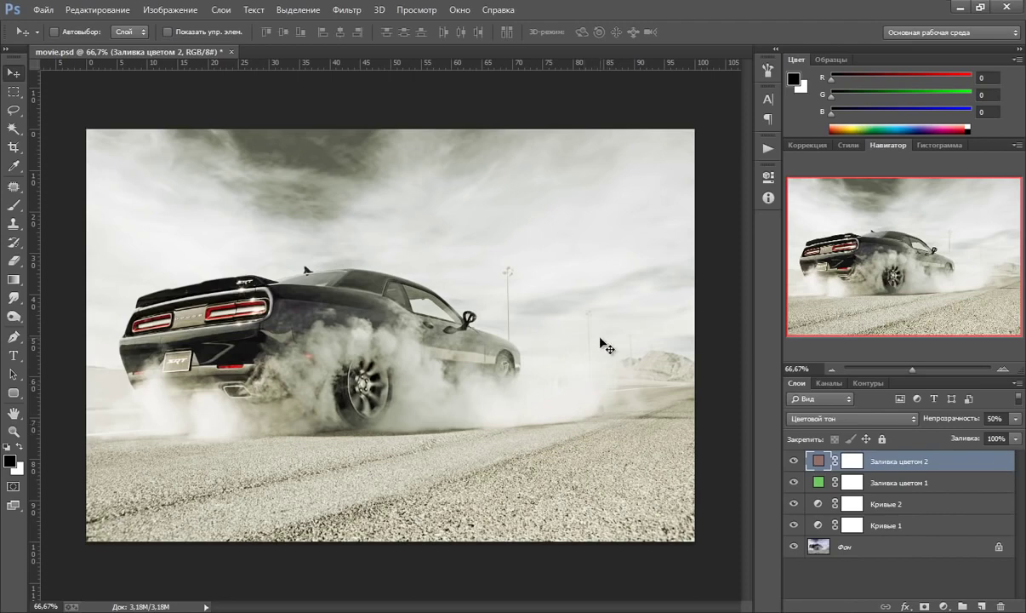
Add a dark navy #020c27 solid colour fill layer
left_click(943, 606)
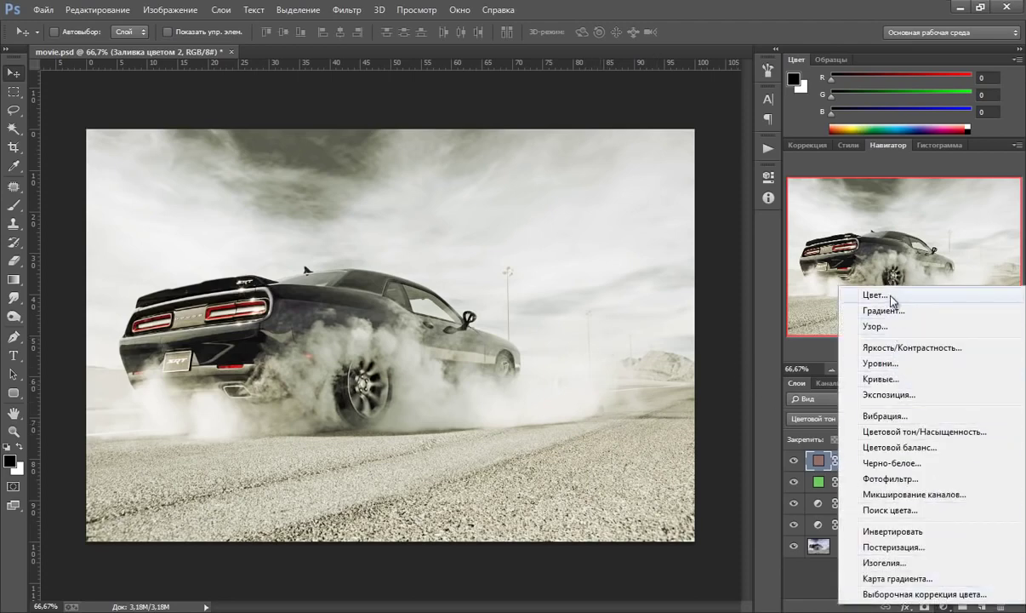
left_click(885, 294)
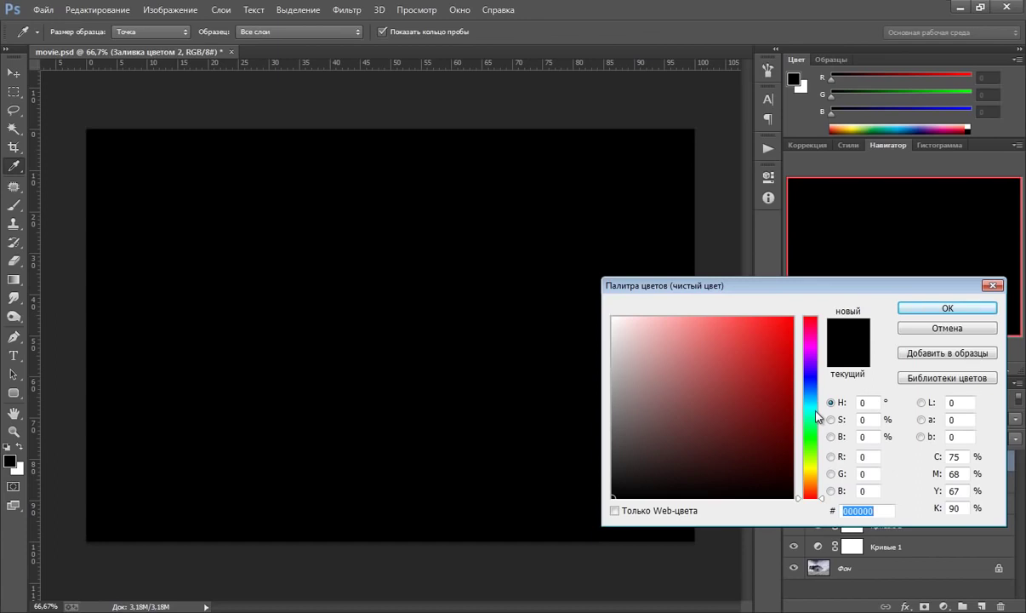
type("020")
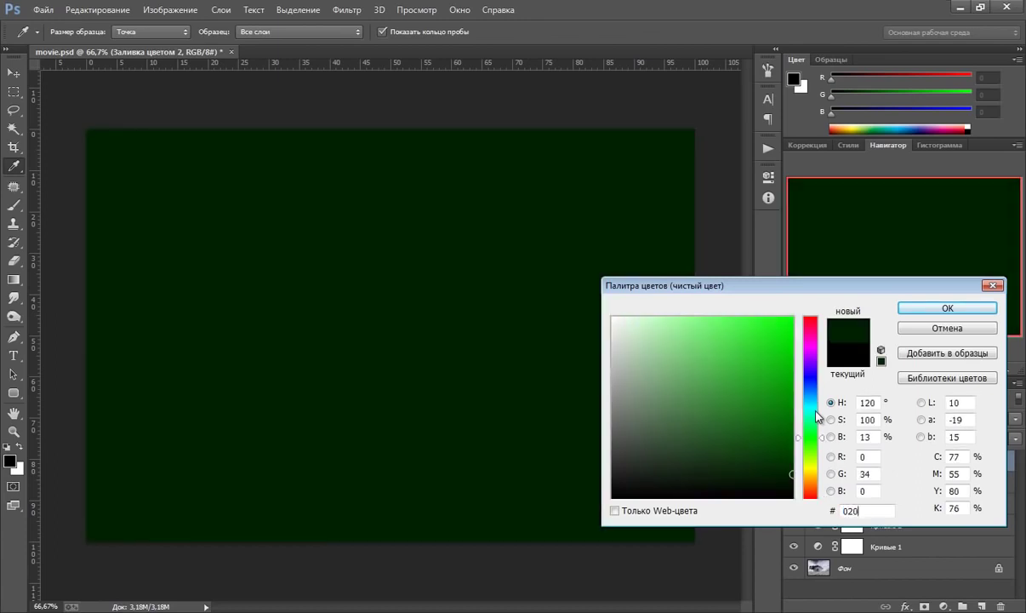
type("c27")
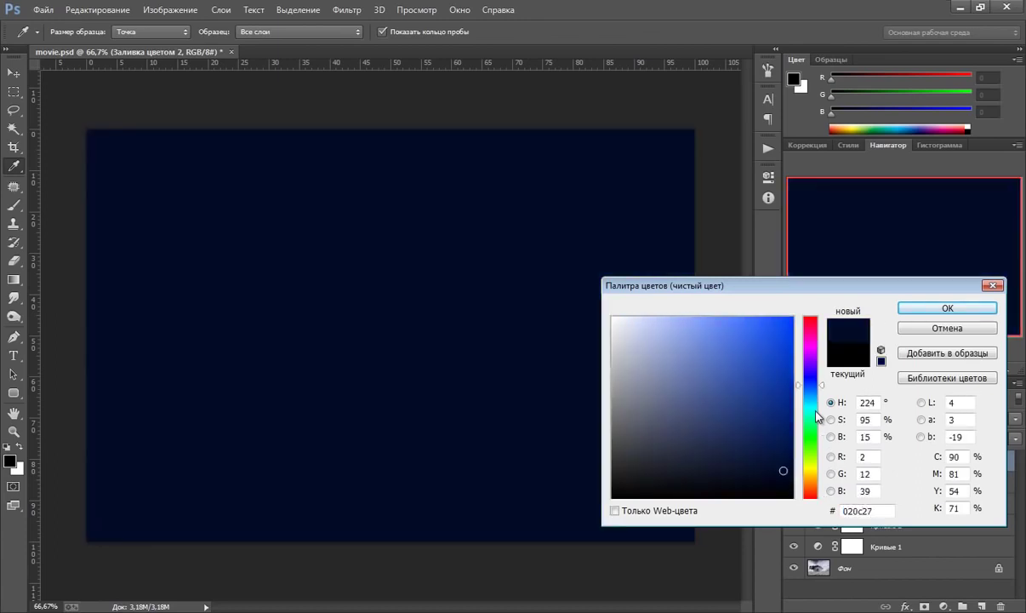
left_click(930, 312)
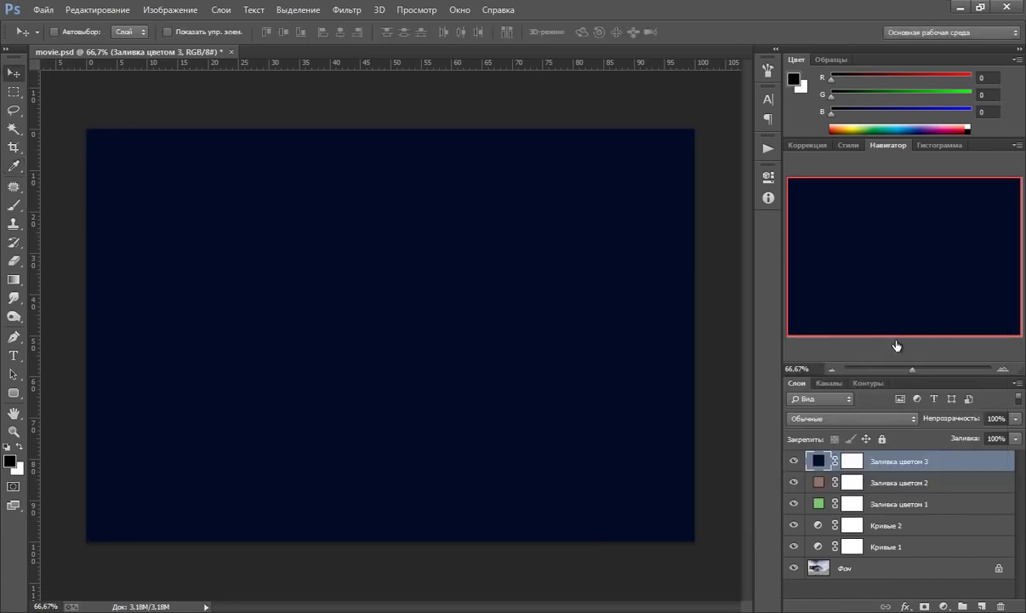
Blend the navy fill as Exclusion (Исключение) at 55% opacity
left_click(842, 420)
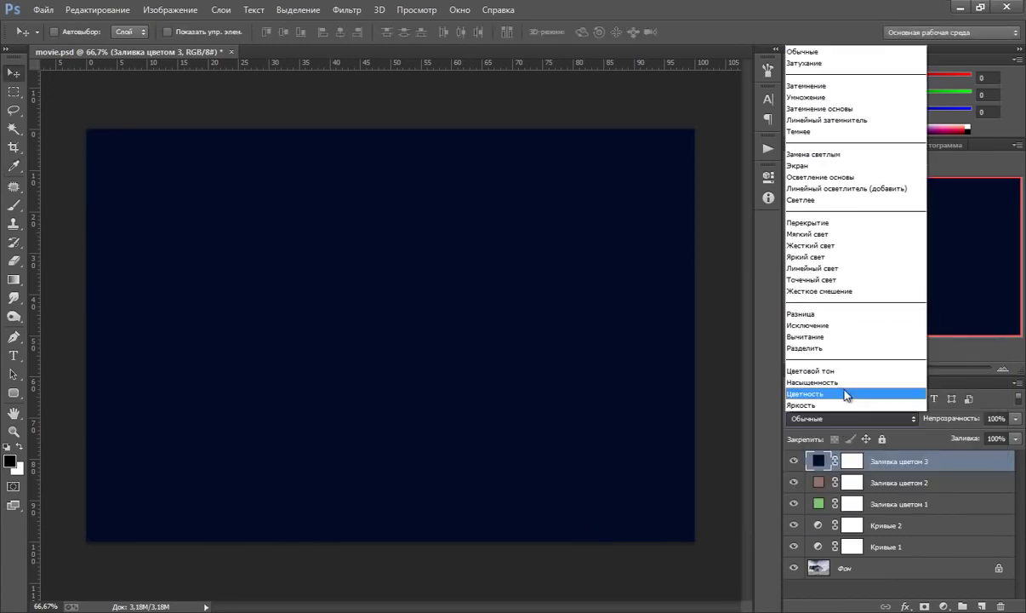
left_click(812, 325)
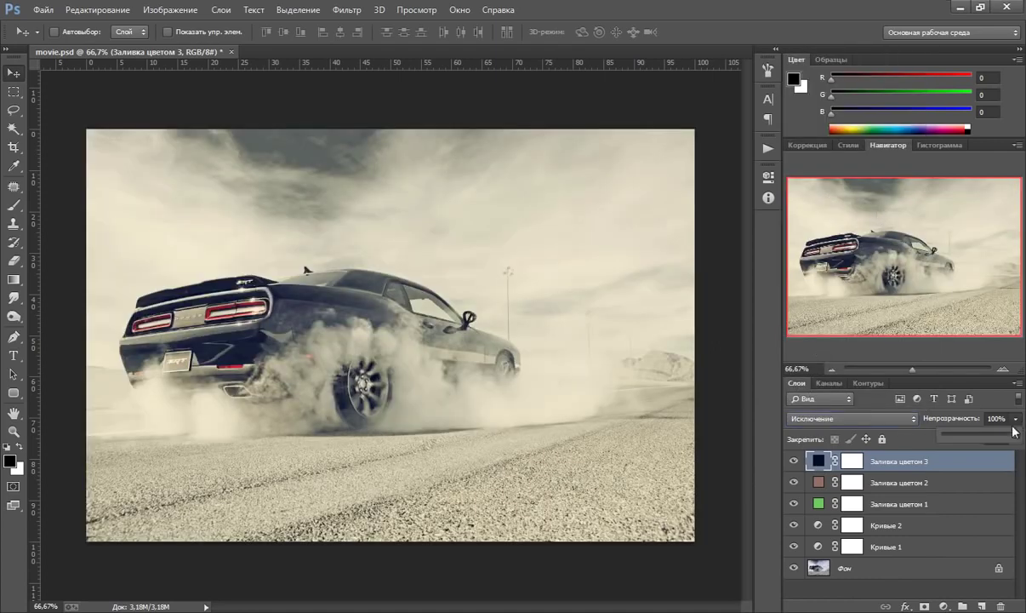
left_click_drag(1017, 419, 1000, 434)
left_click(880, 473)
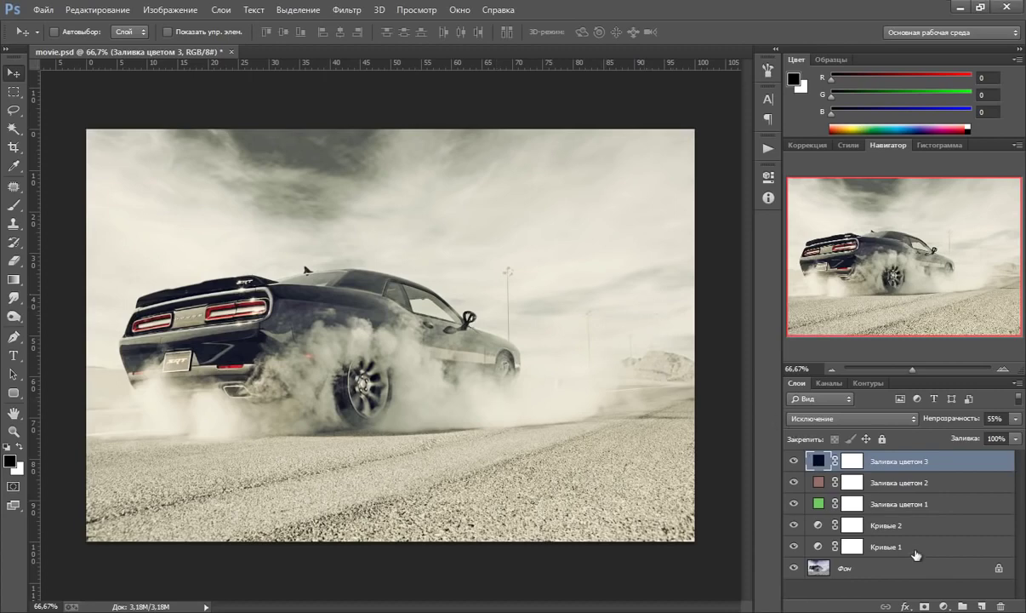
Create a new black-filled layer on top and apply Add Noise to it
left_click(979, 606)
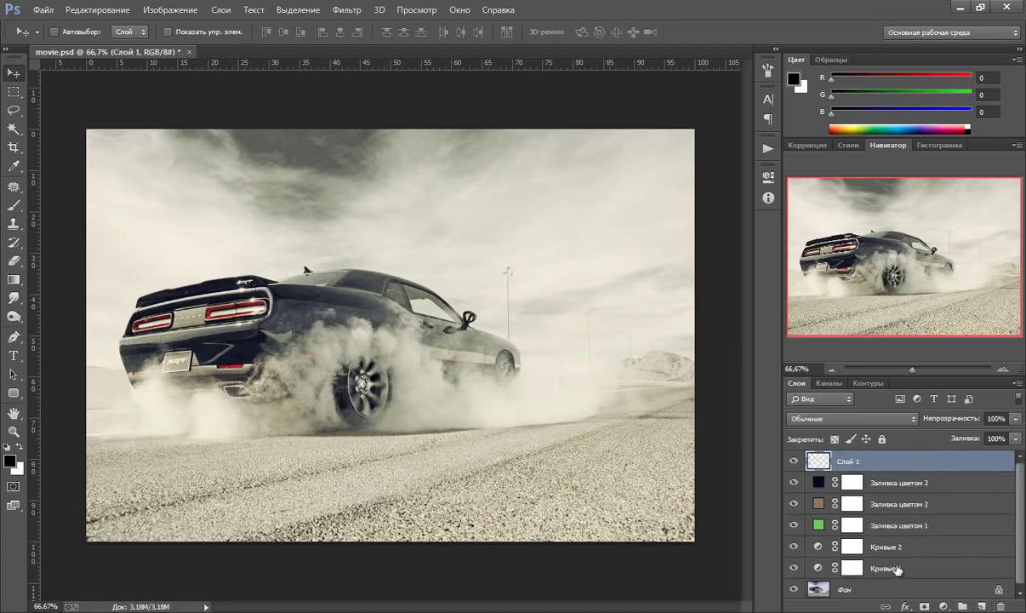
key("alt+BackSpace")
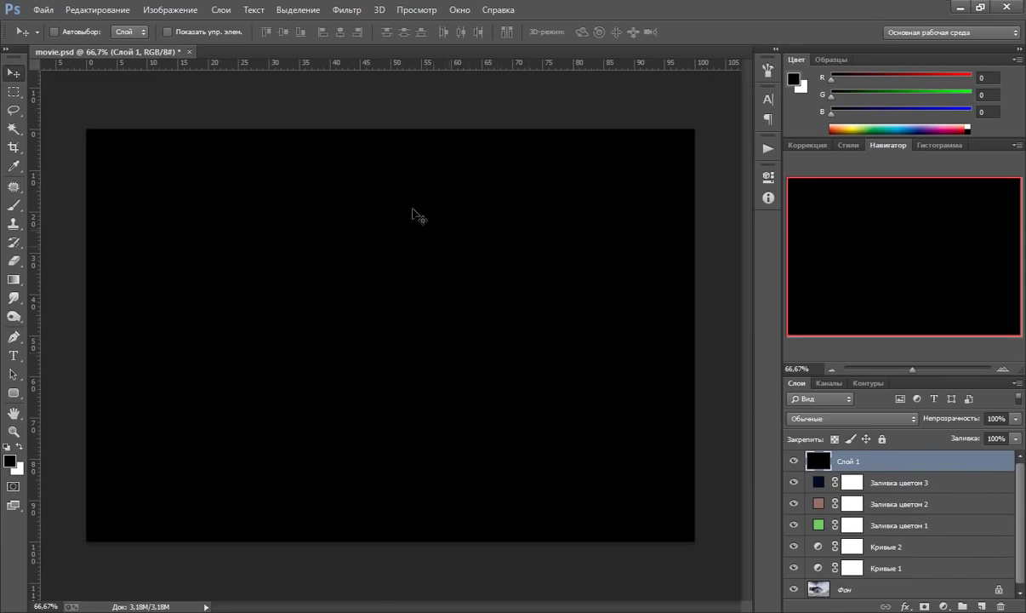
left_click(361, 13)
mouse_move(351, 302)
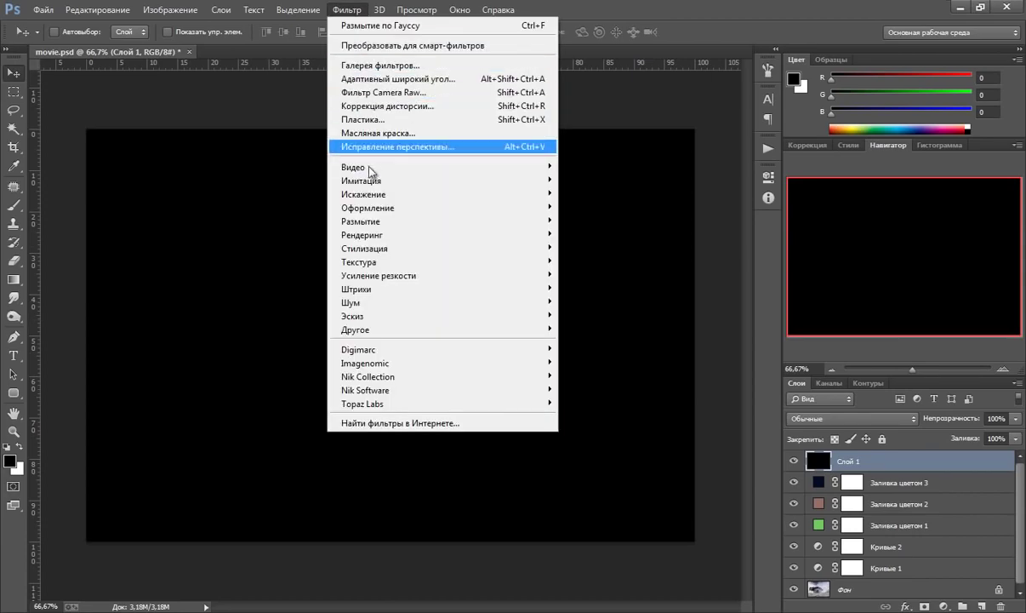
left_click(587, 302)
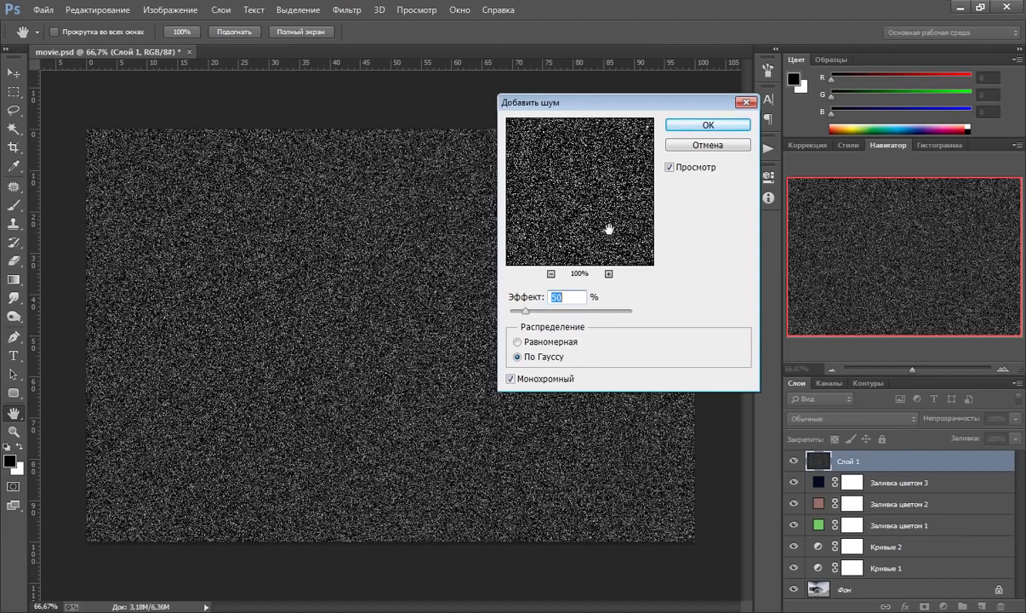
left_click(518, 341)
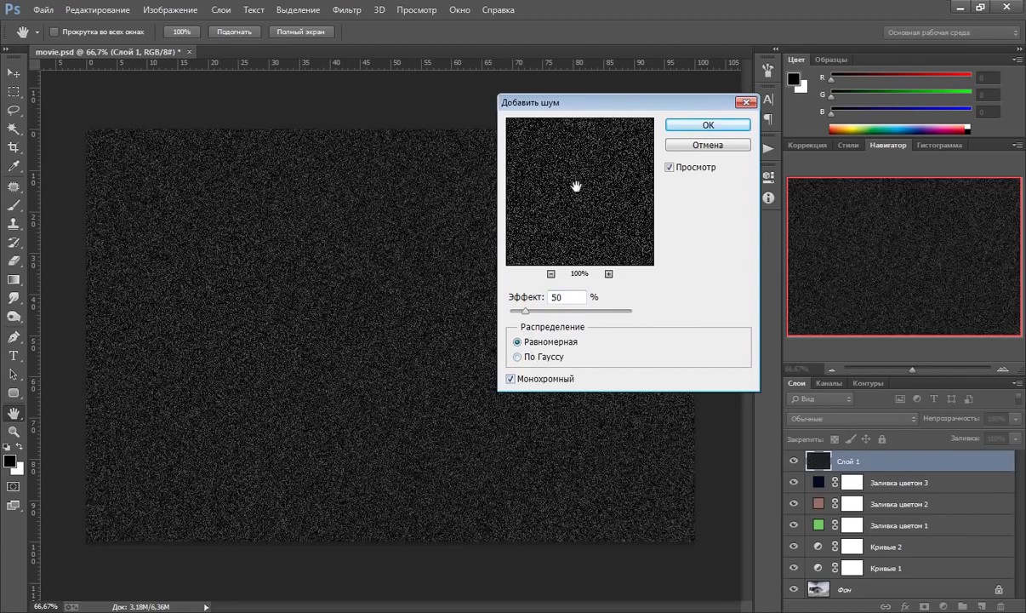
left_click(700, 126)
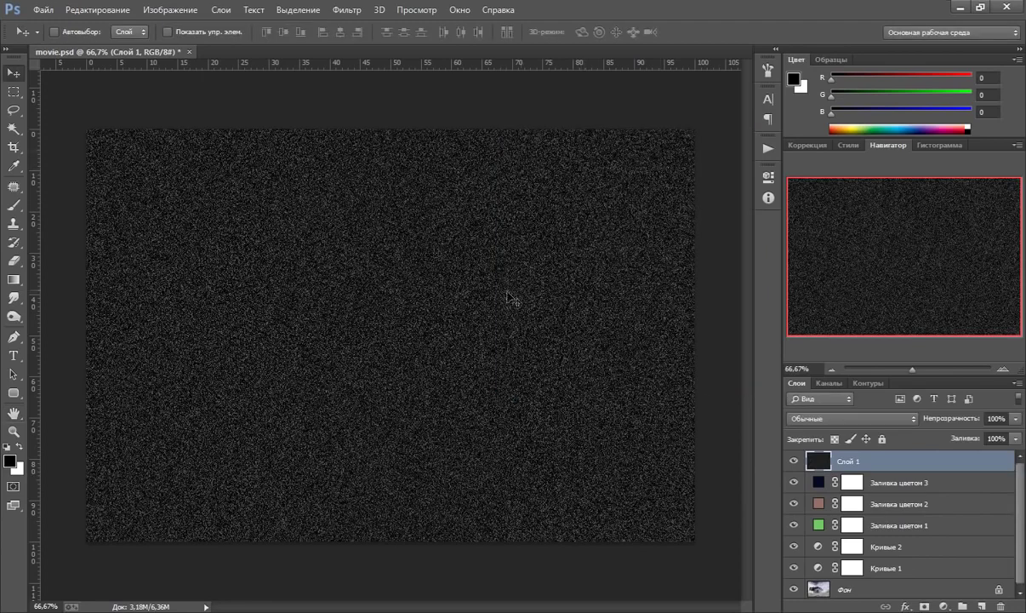
Soften the noise with a 0.5-pixel Gaussian Blur
left_click(355, 11)
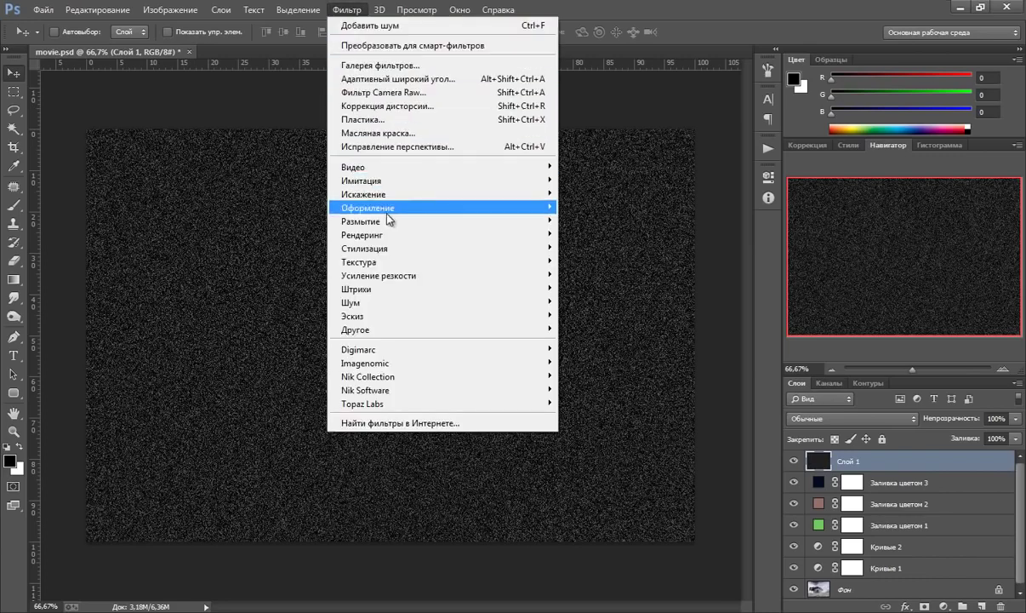
mouse_move(361, 222)
left_click(599, 337)
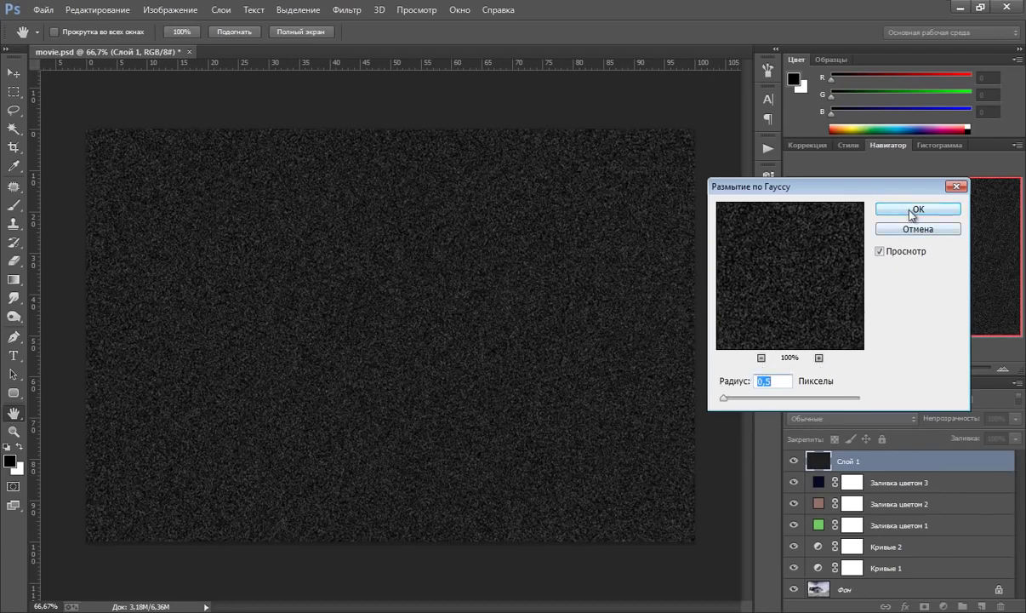
left_click(909, 210)
Set the noise layer (Слой 1) to Screen blending at 25% opacity
left_click(828, 419)
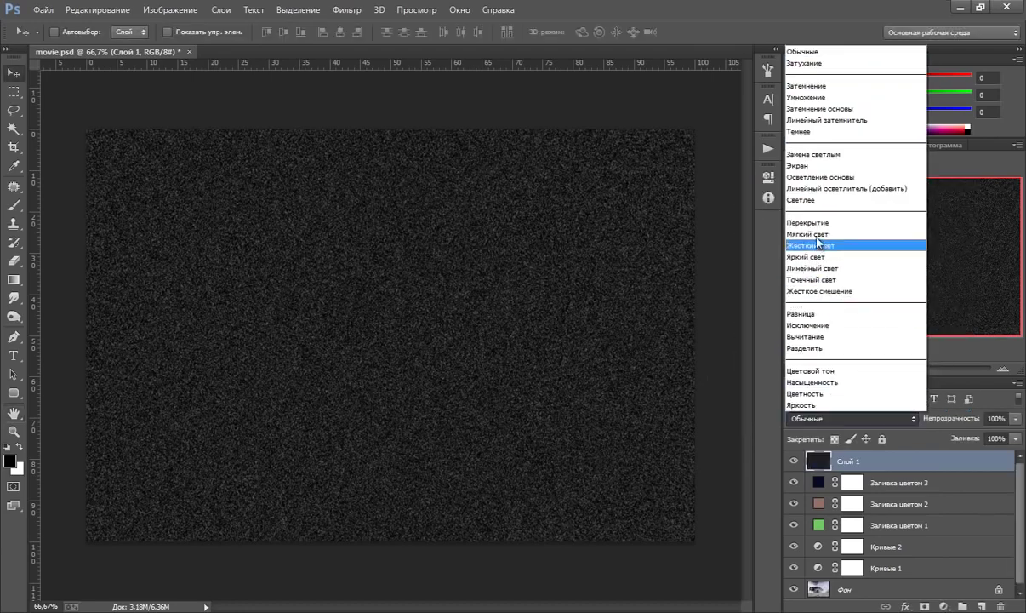
left_click(813, 171)
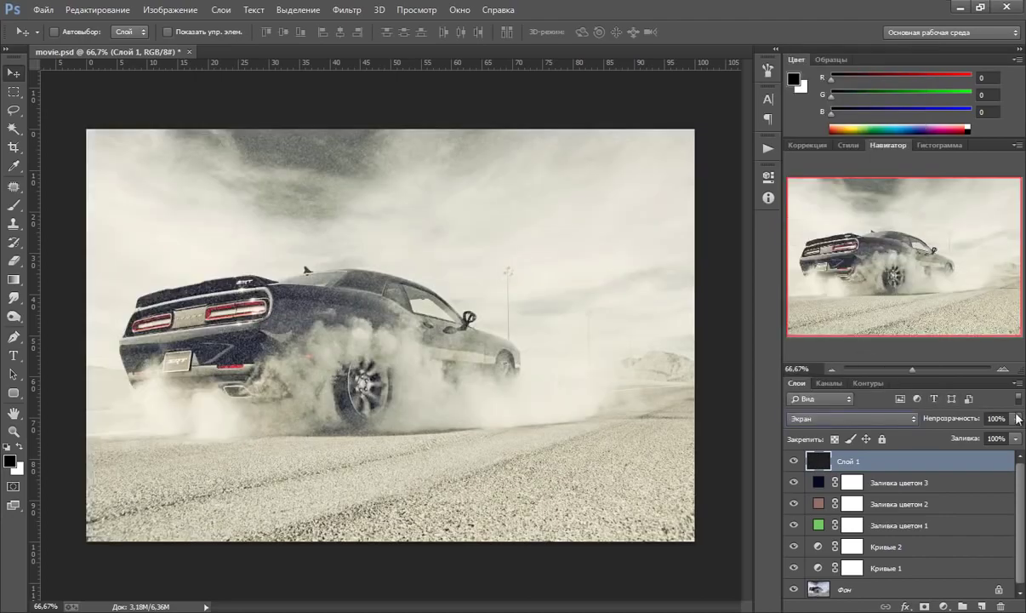
mouse_move(1018, 422)
left_mouse_down()
mouse_move(1009, 441)
mouse_move(966, 440)
left_mouse_up()
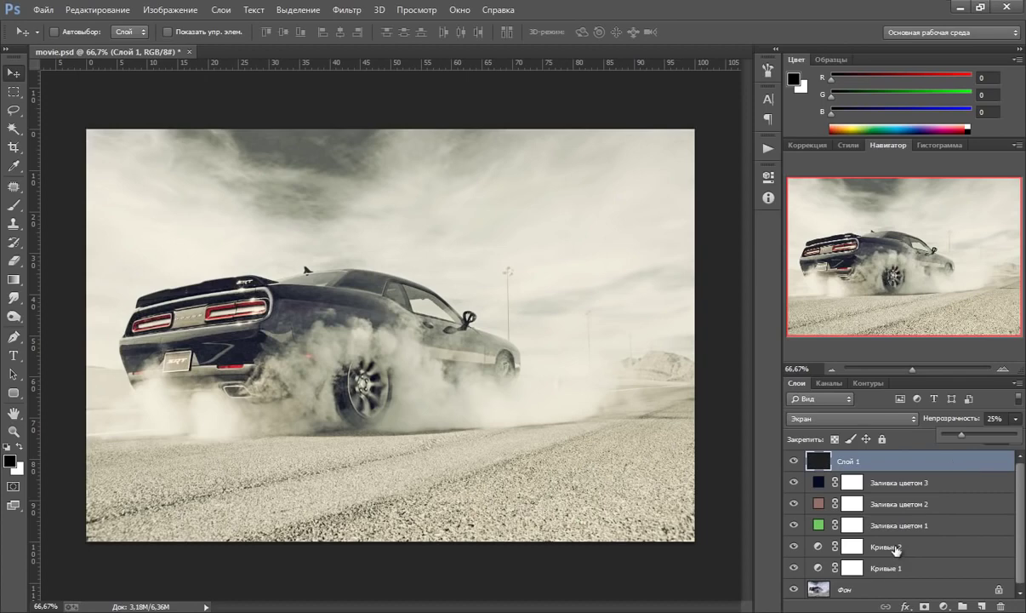
left_click(804, 467)
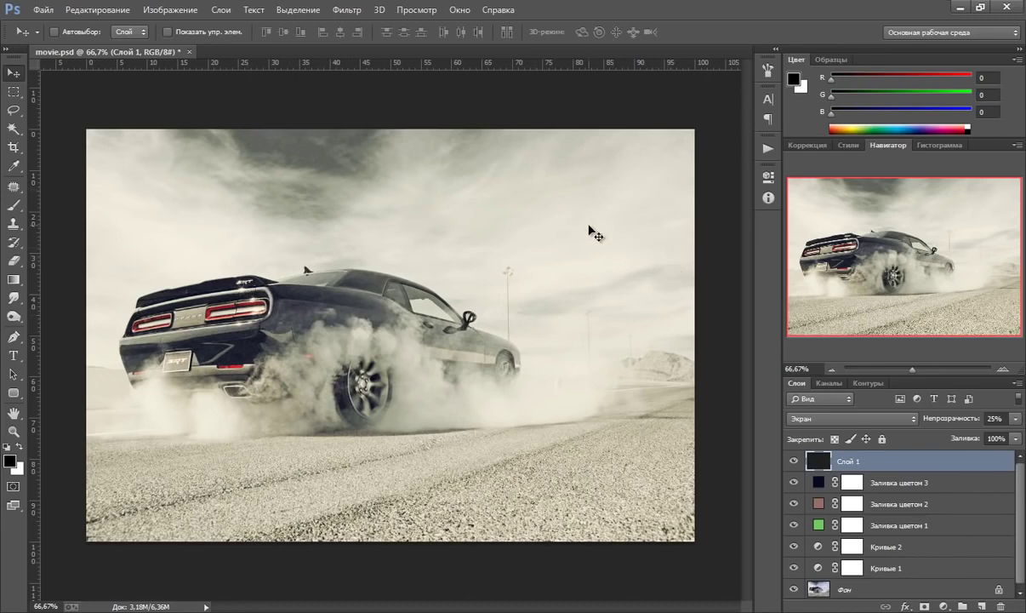
Fill a full-width top 12% strip with black on a new layer, then deselect
left_click(13, 91)
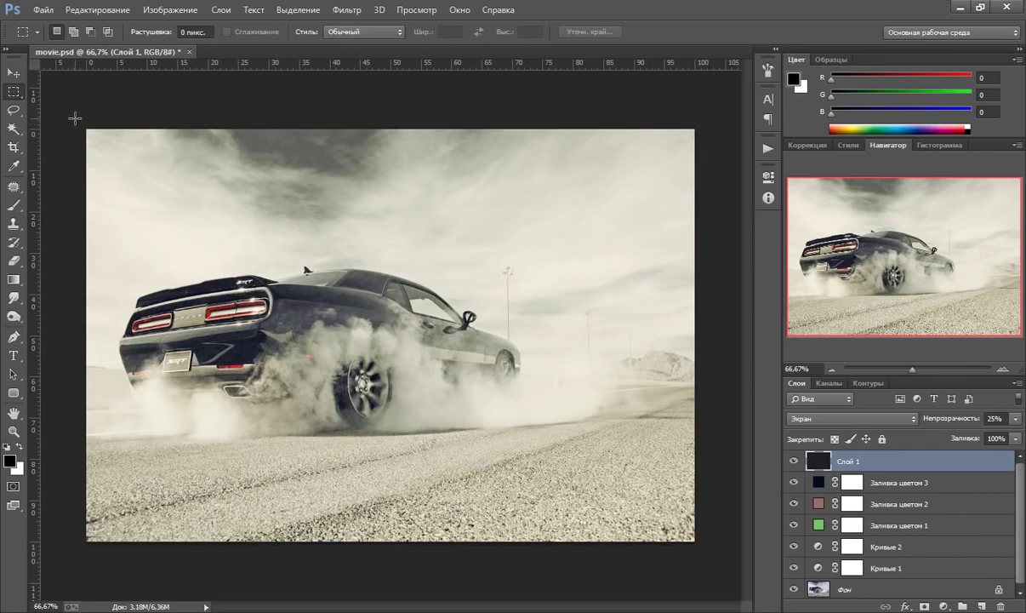
left_click_drag(87, 129, 707, 178)
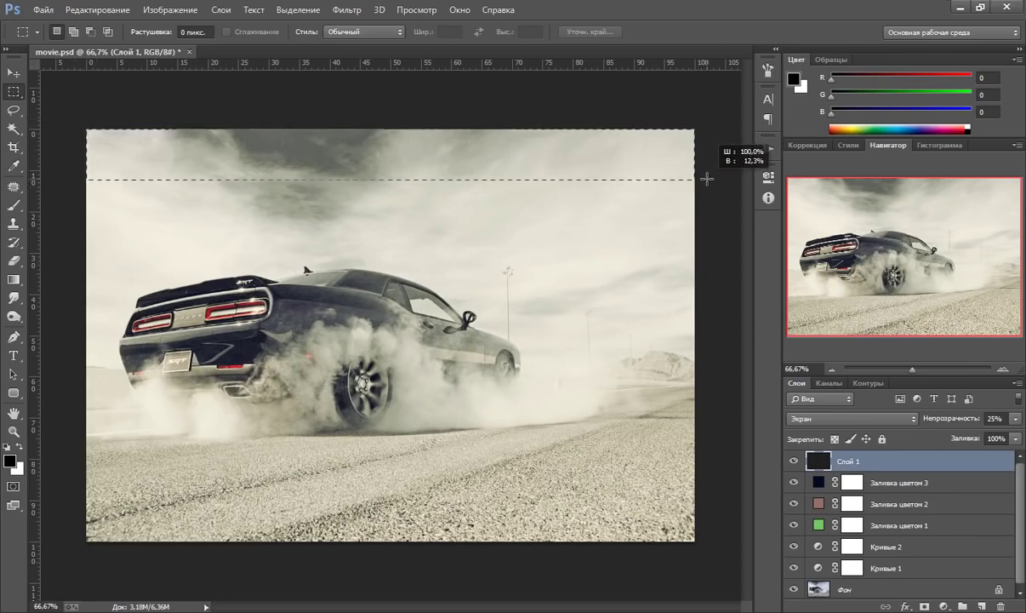
left_click_drag(706, 178, 707, 180)
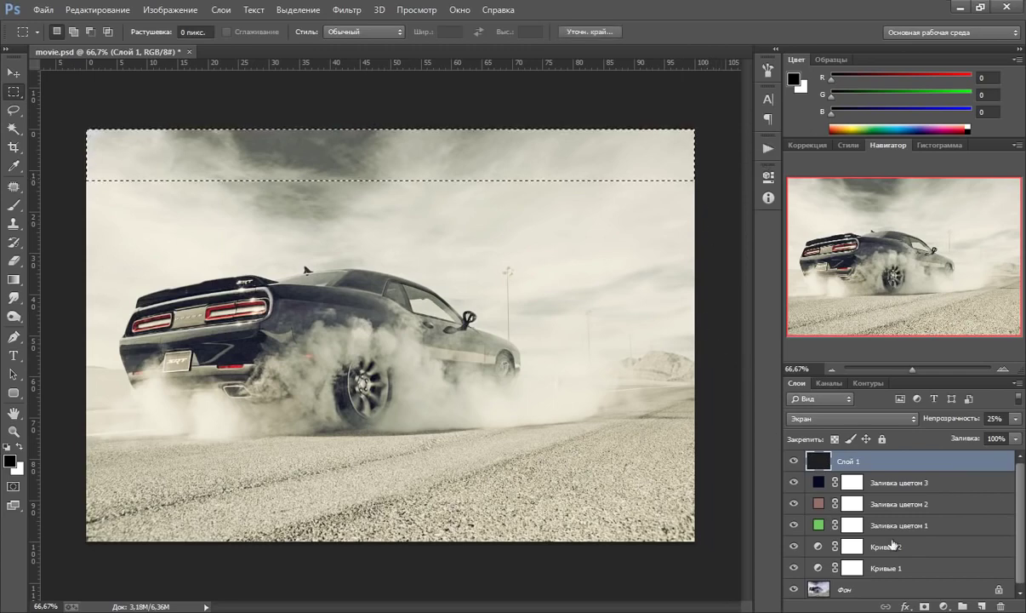
left_click(983, 606)
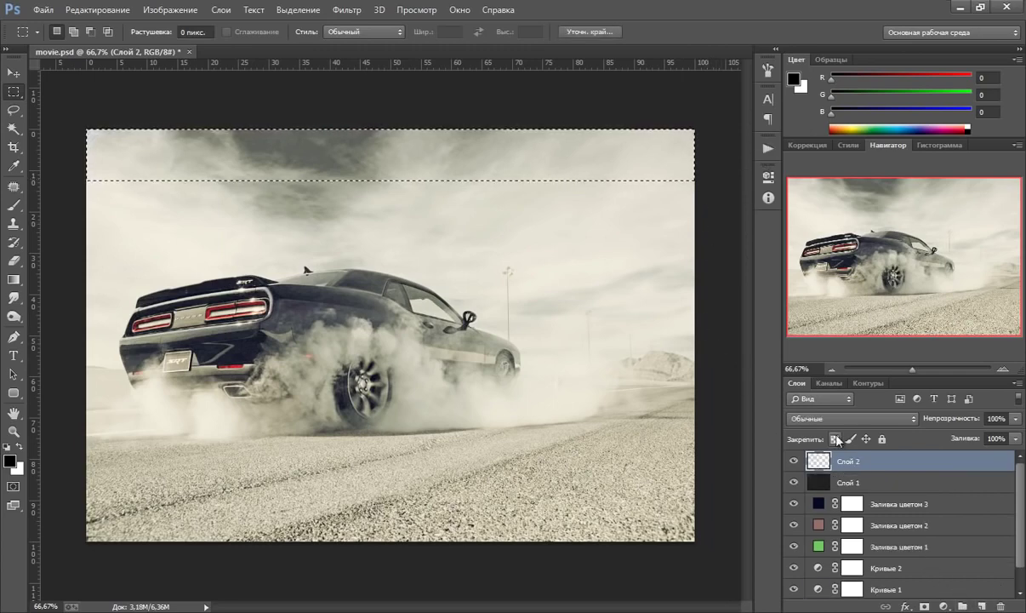
key("alt+BackSpace")
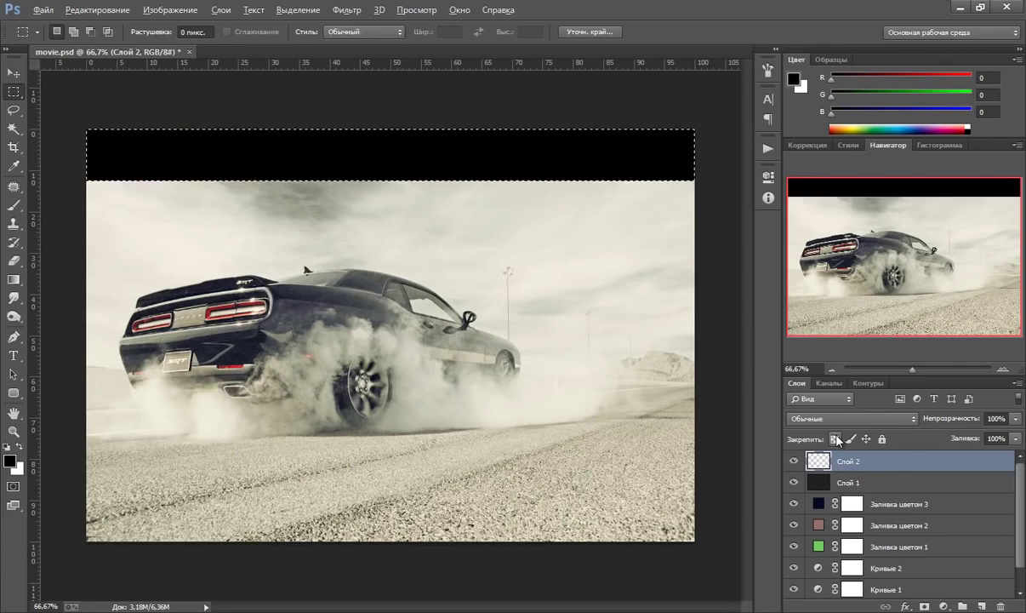
left_click(300, 10)
left_click(320, 40)
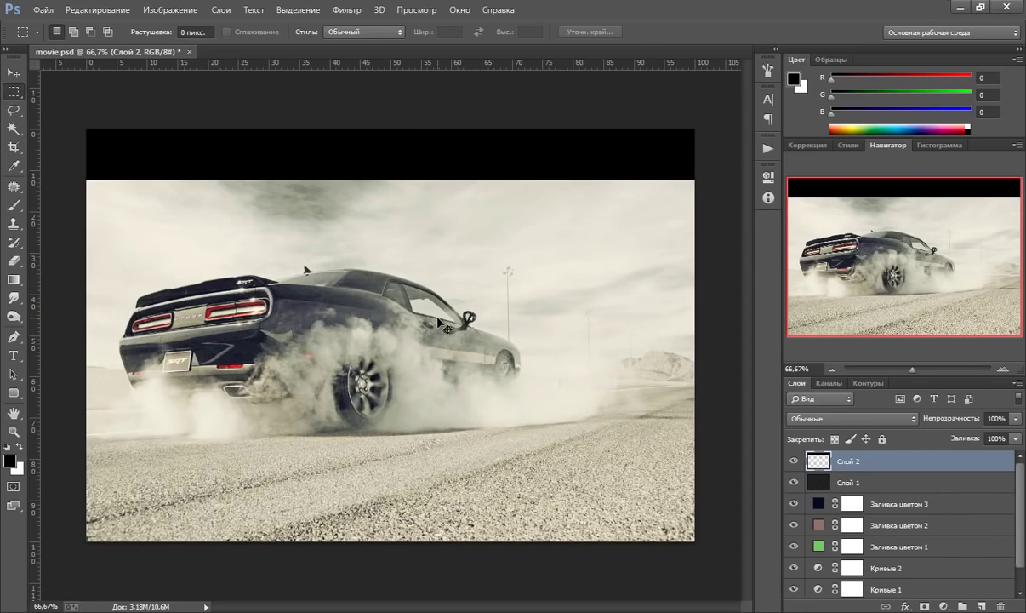
Duplicate the black bar, move the copy to the image bottom, and merge both bars
key("ctrl+j")
left_click(13, 73)
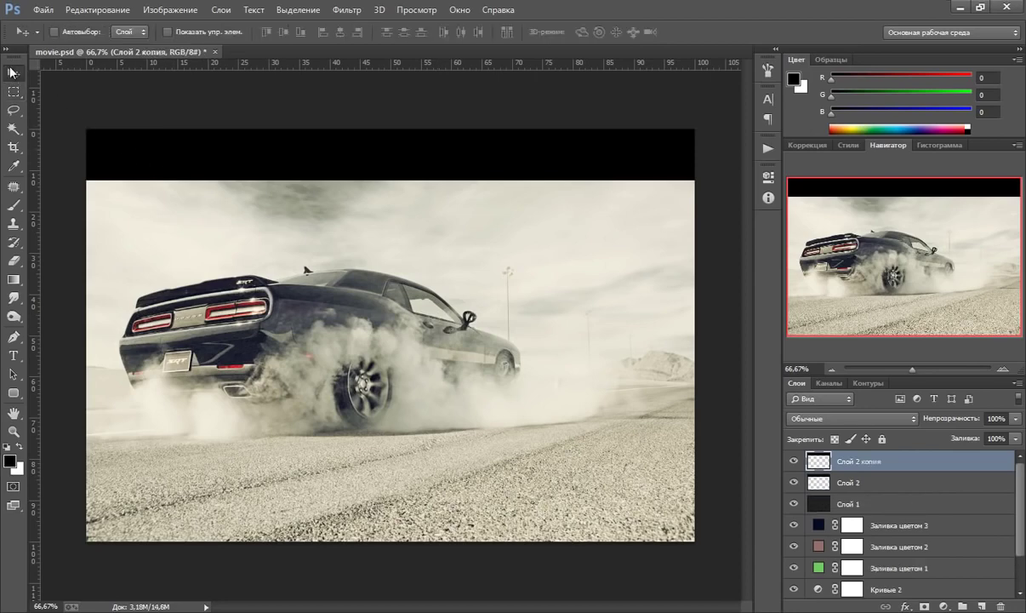
left_click_drag(408, 170, 436, 515)
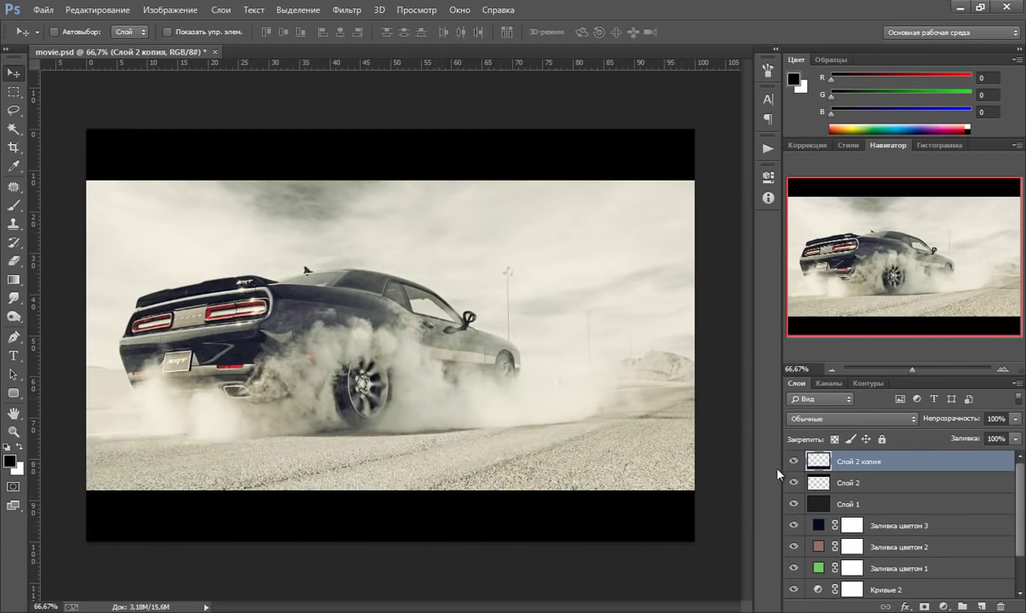
left_click(866, 485, "ctrl")
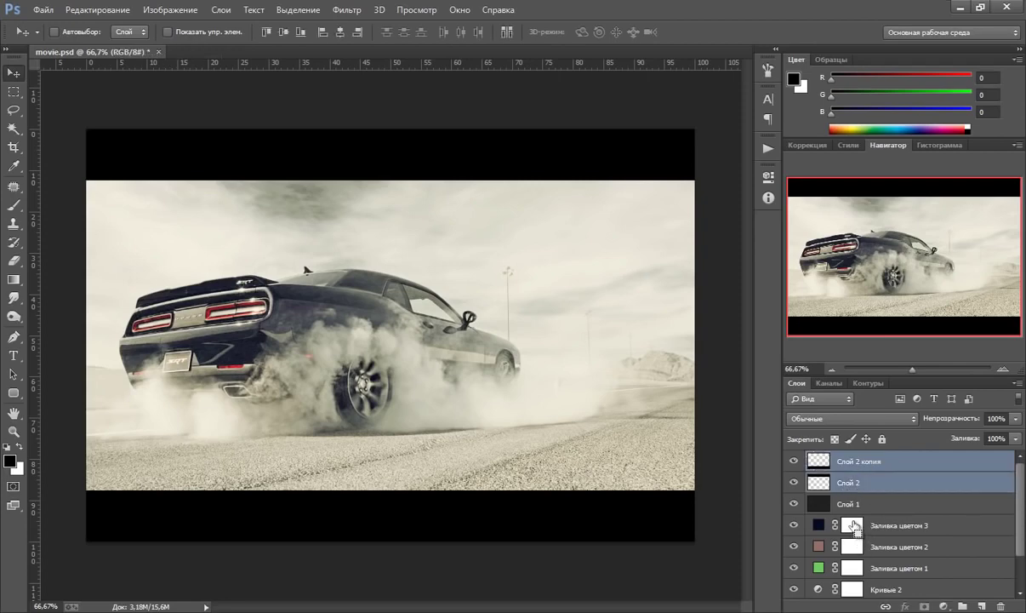
key("ctrl+e")
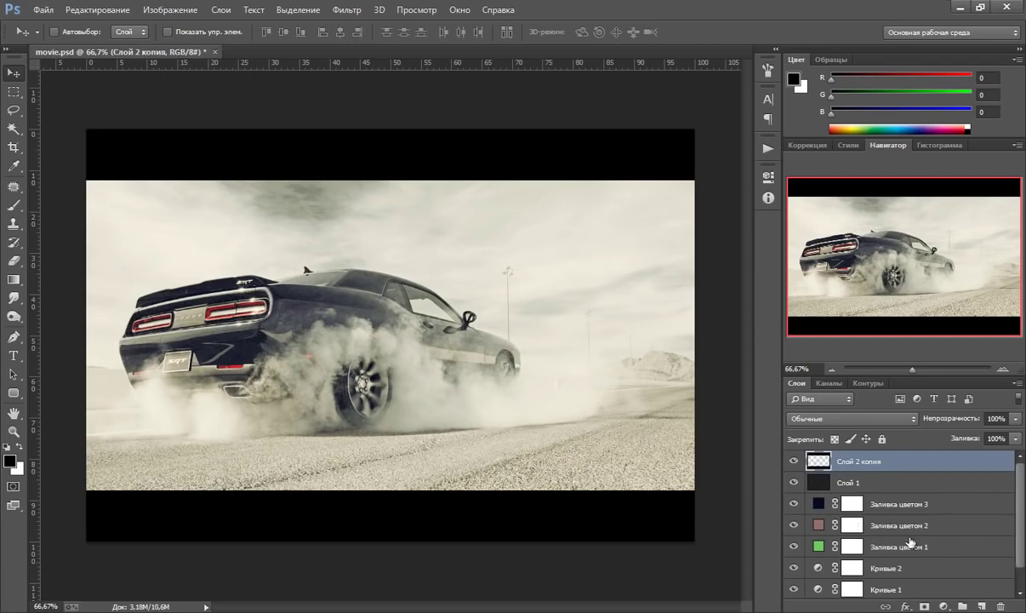
left_click_drag(1023, 485, 1023, 509)
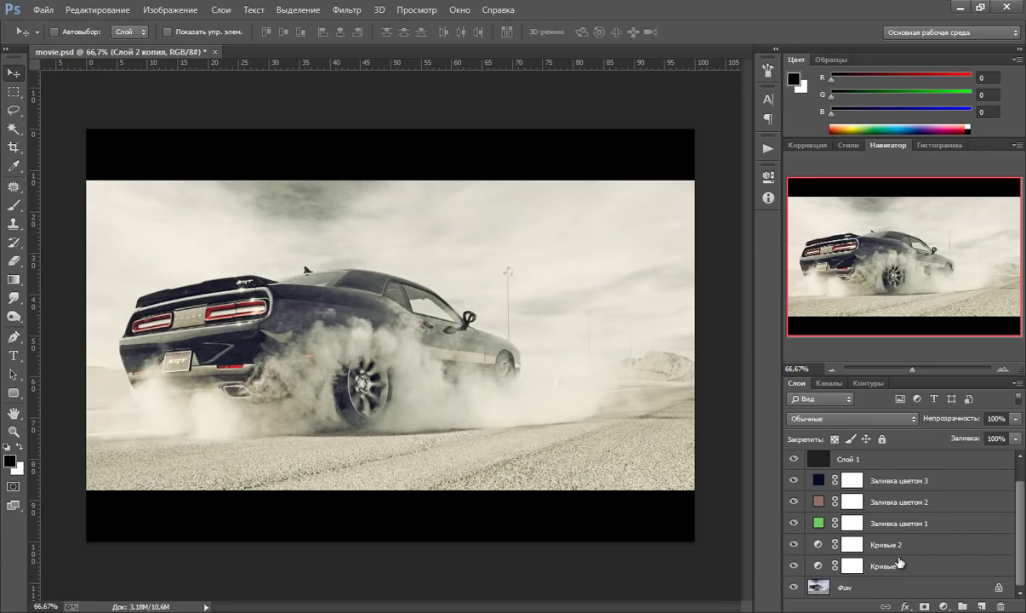
scroll(955, 499, "up", 1)
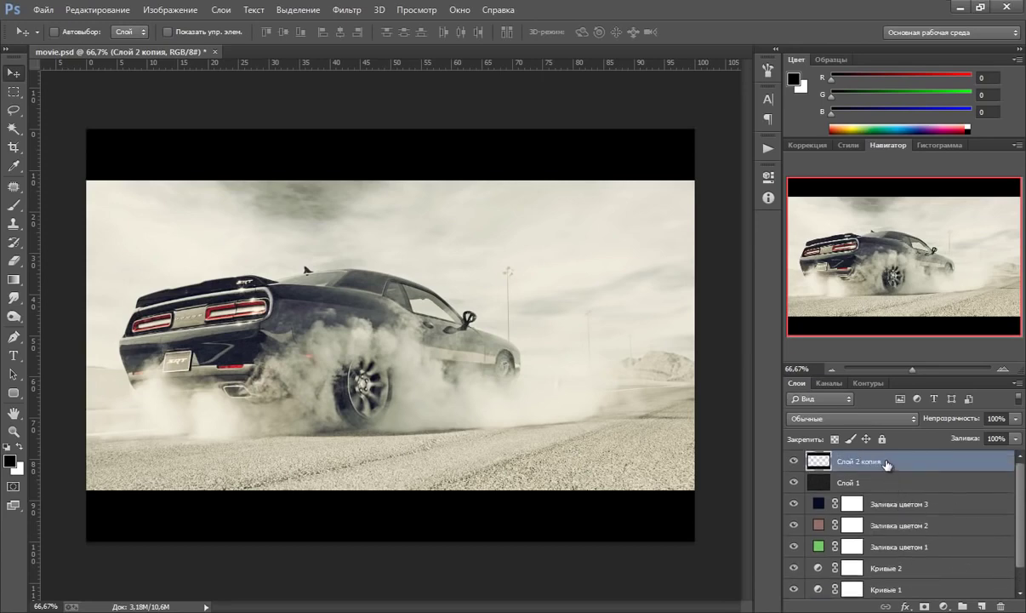
scroll(885, 572, "down", 1)
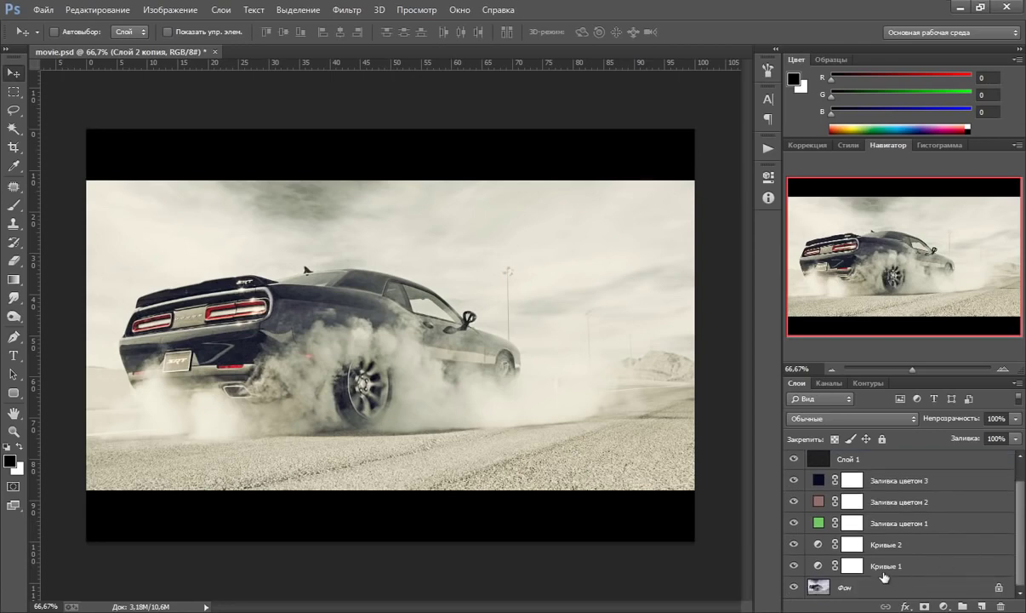
Group every effect layer above Фон into Группа 1, then toggle its visibility to compare before/after
left_click(912, 569, "shift")
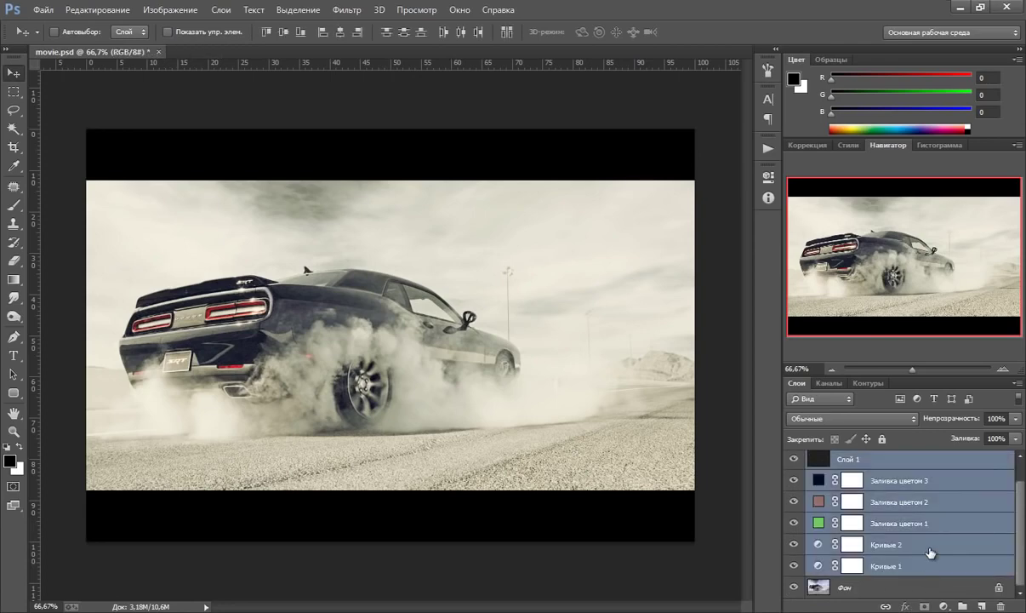
key("ctrl+g")
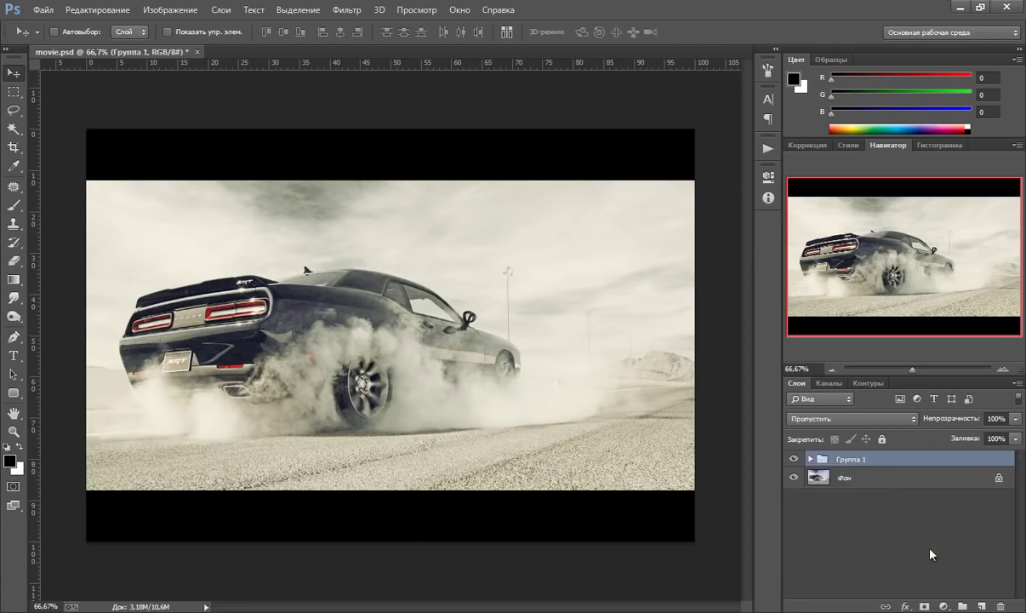
left_click(811, 459)
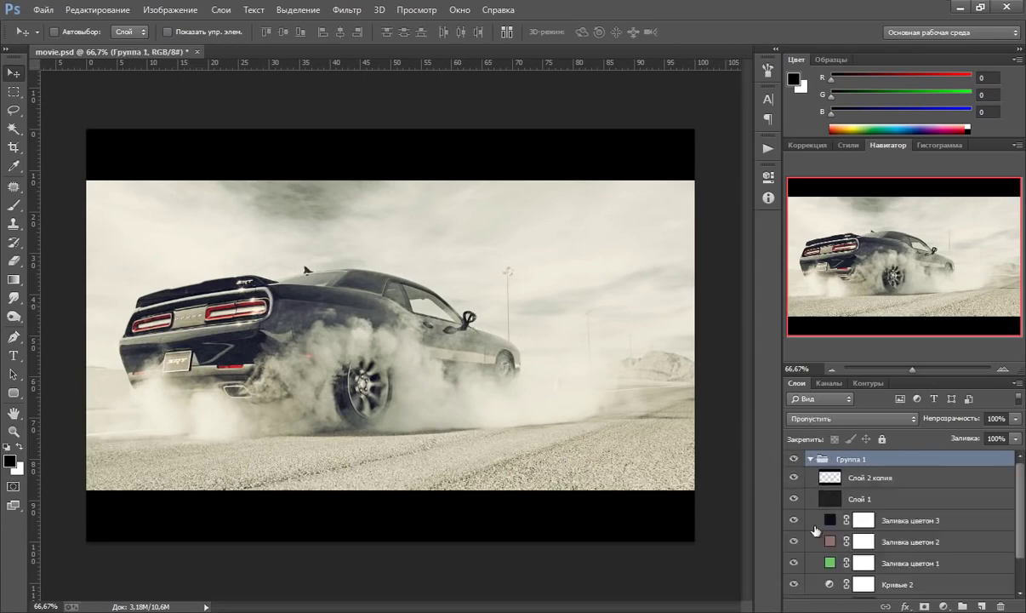
left_click(811, 459)
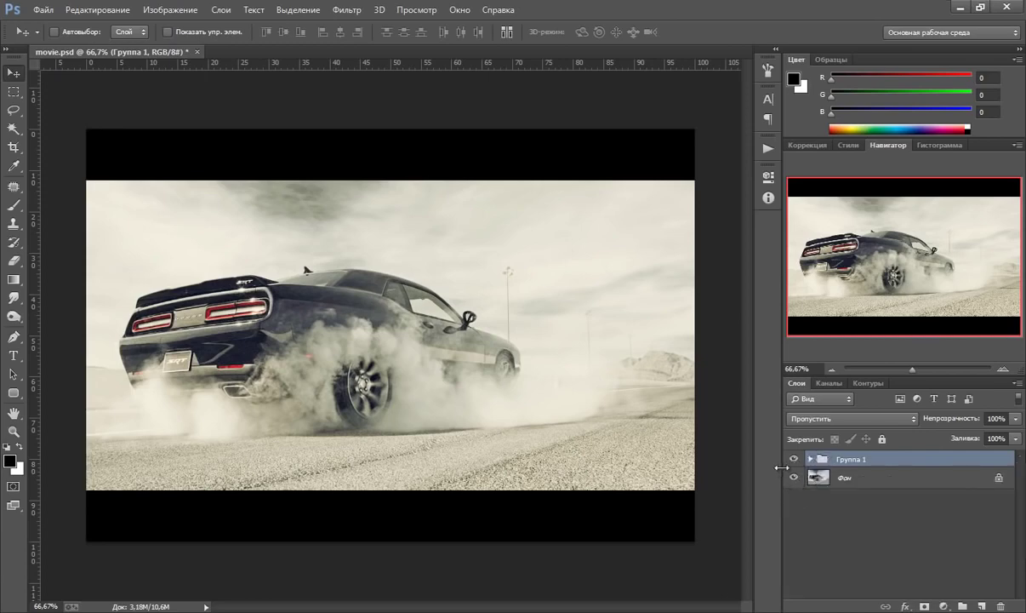
left_click(794, 458)
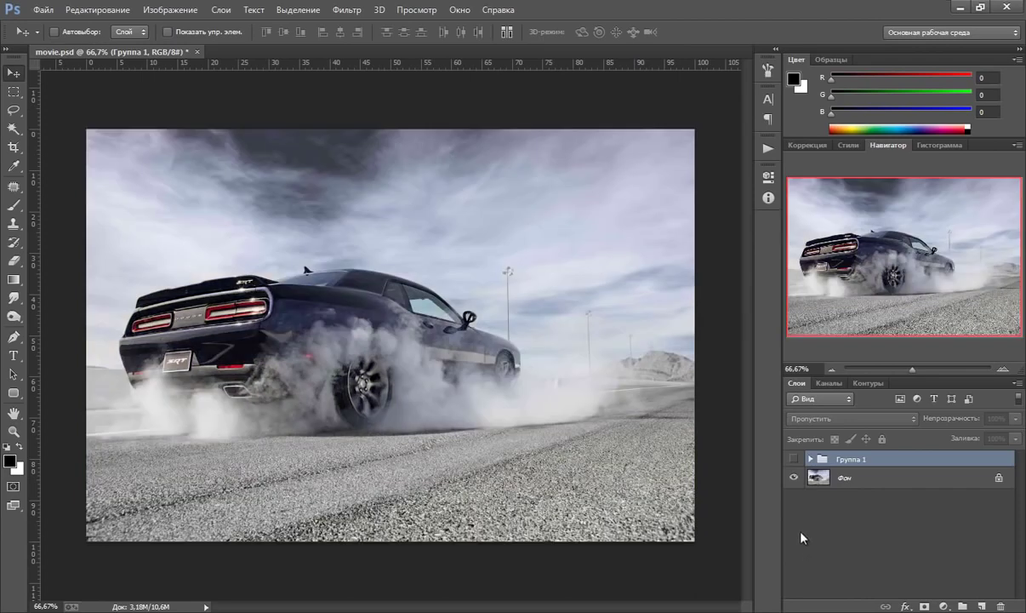
left_click(794, 459)
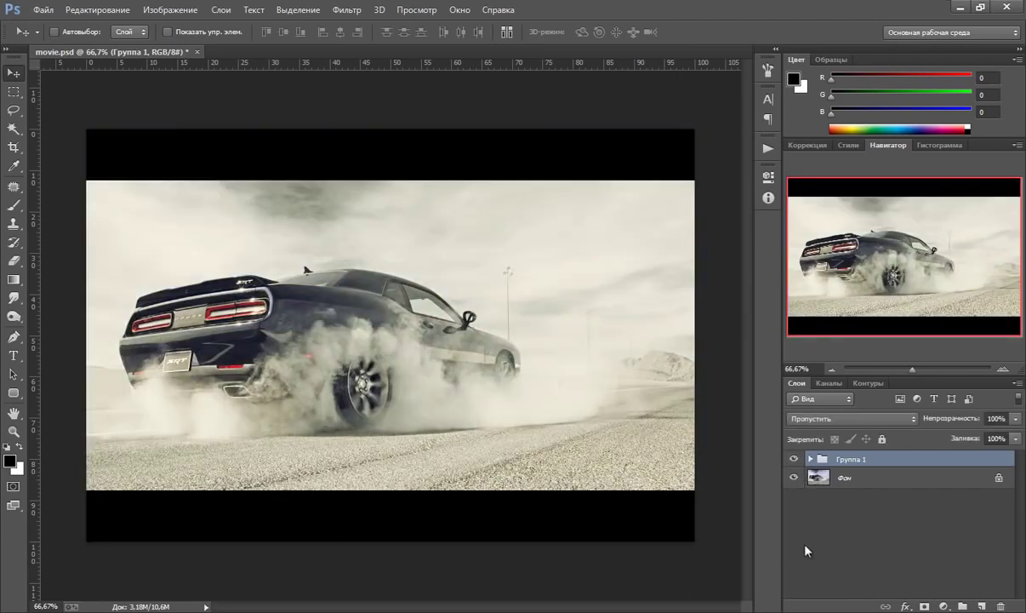